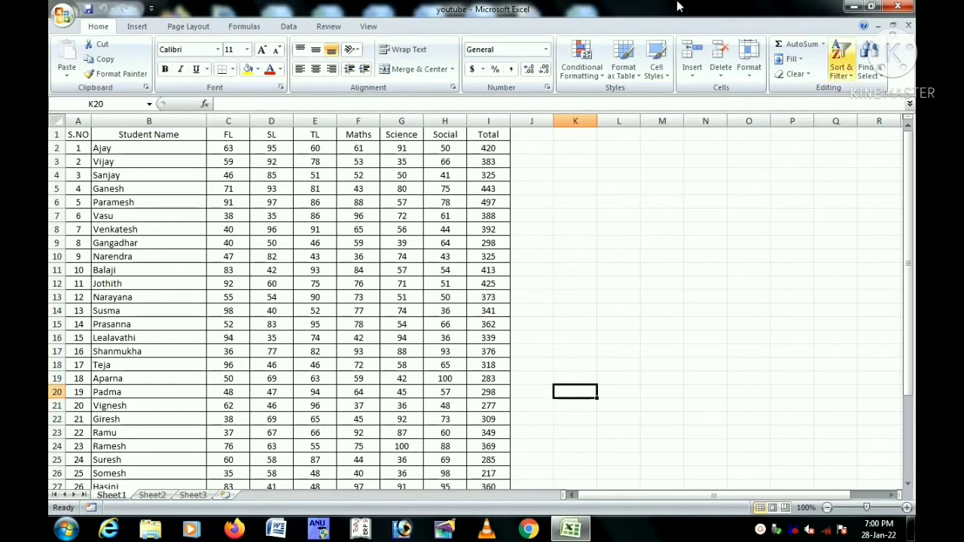
Apply the built-in Aspect theme to the student marks workbook
{"action": "left_click", "coordinate": [186, 29]}
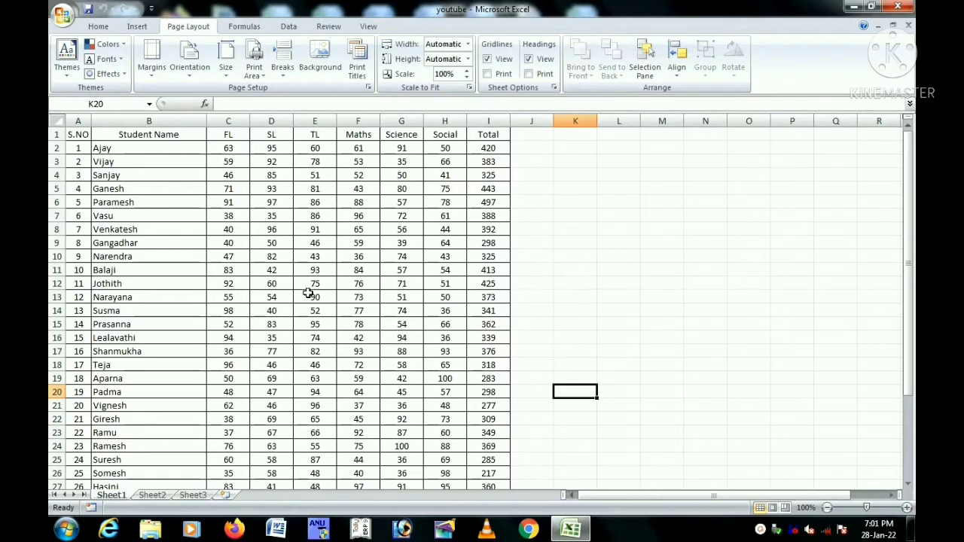
{"action": "scroll", "coordinate": [308, 294], "scroll_direction": "down", "scroll_amount": 6}
{"action": "scroll", "coordinate": [308, 293], "scroll_direction": "up", "scroll_amount": 6}
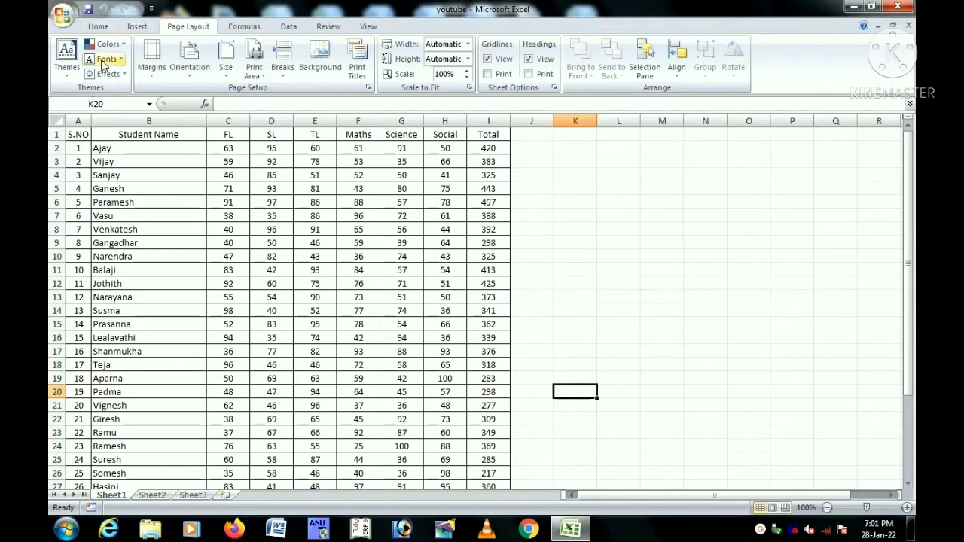
{"action": "left_click", "coordinate": [67, 82]}
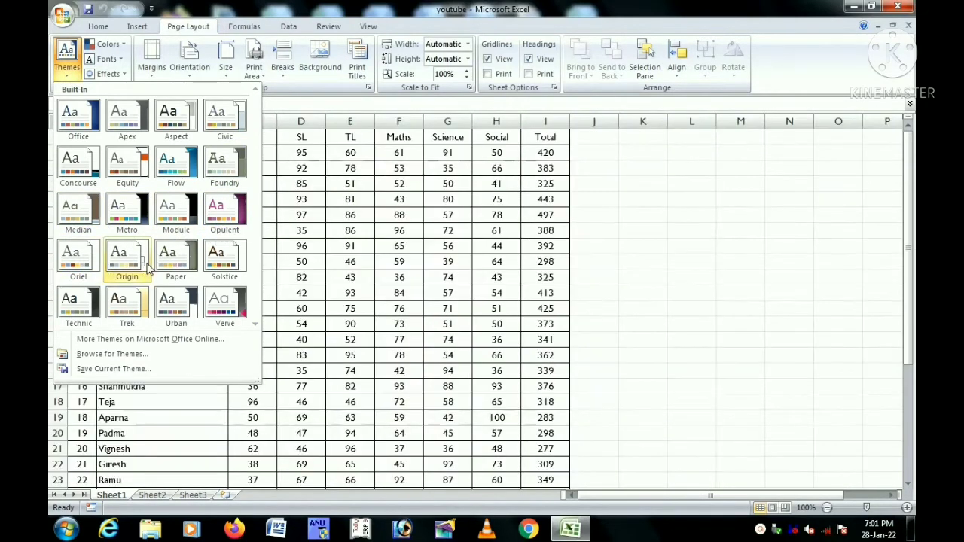
{"action": "left_click", "coordinate": [168, 124]}
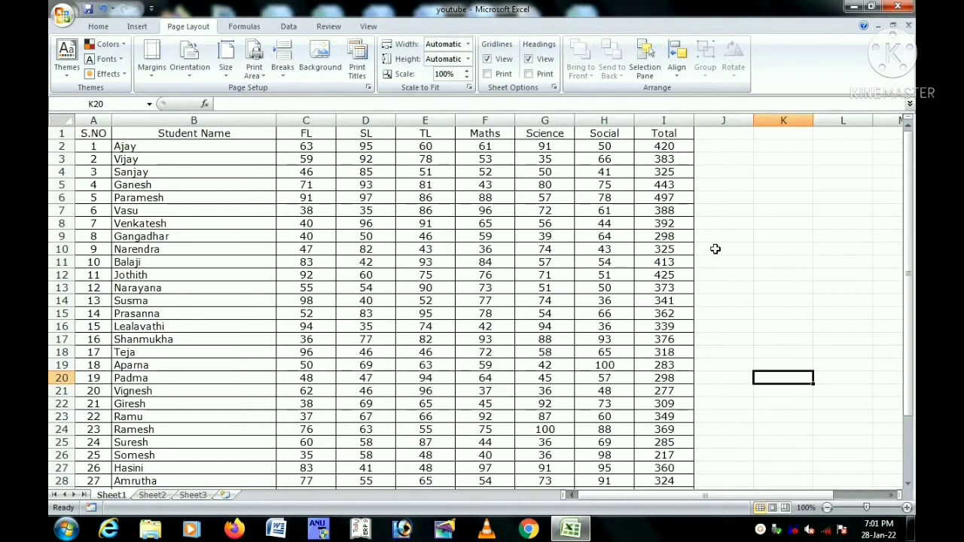
Change the workbook's theme colors to the Apex color set
{"action": "left_click", "coordinate": [106, 45]}
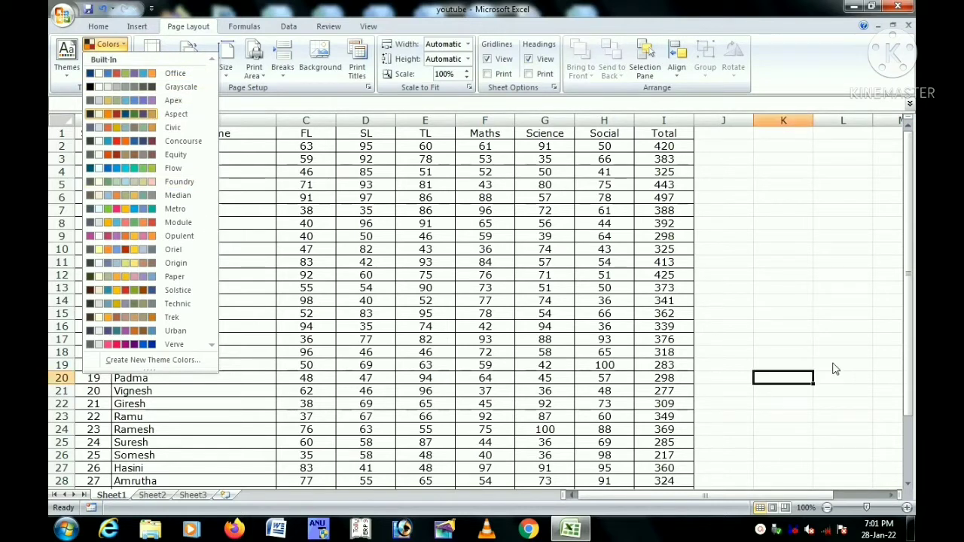
{"action": "left_click", "coordinate": [406, 304]}
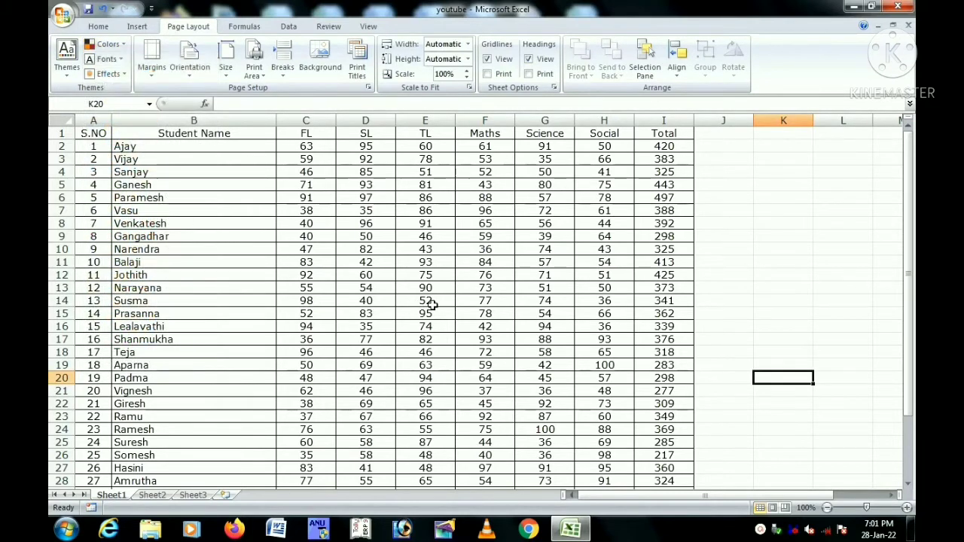
{"action": "left_click", "coordinate": [426, 301]}
{"action": "left_click", "coordinate": [104, 44]}
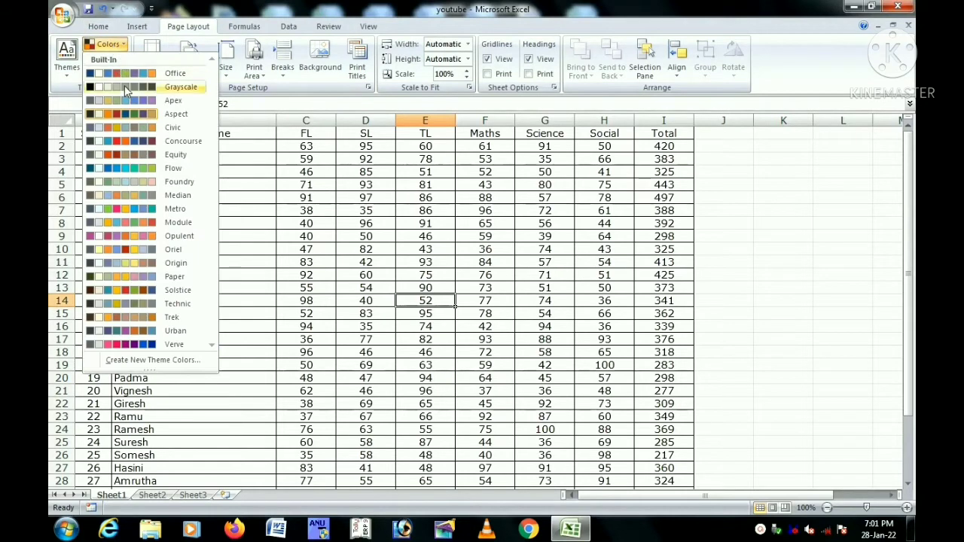
{"action": "left_click", "coordinate": [134, 103]}
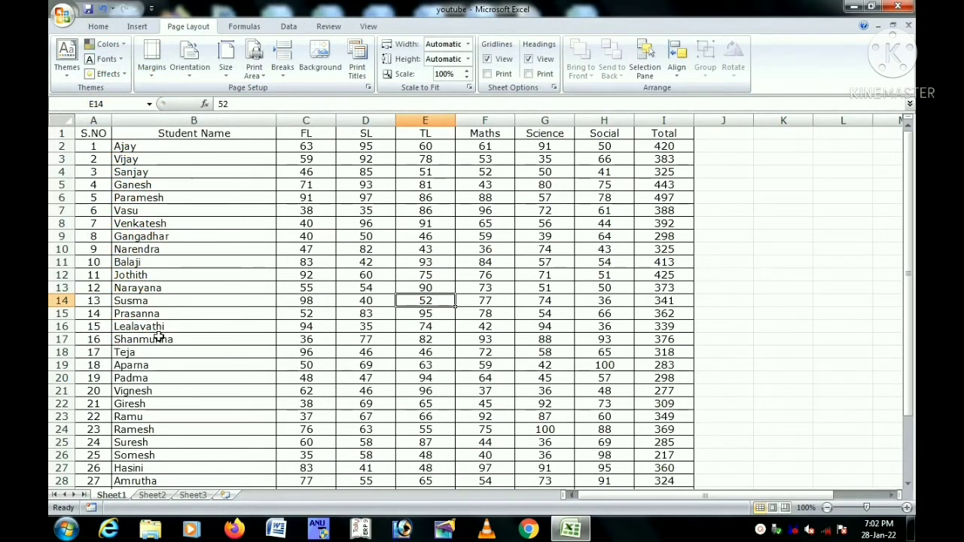
Set custom page margins of 0.5 top and bottom and 0.45 left and right, with horizontal centering turned off
{"action": "left_click", "coordinate": [151, 69]}
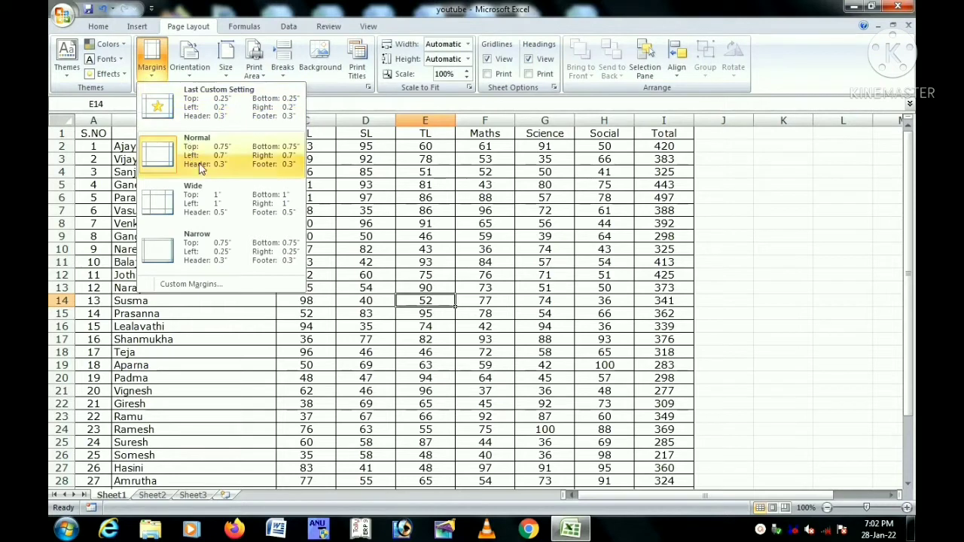
{"action": "left_click", "coordinate": [178, 286]}
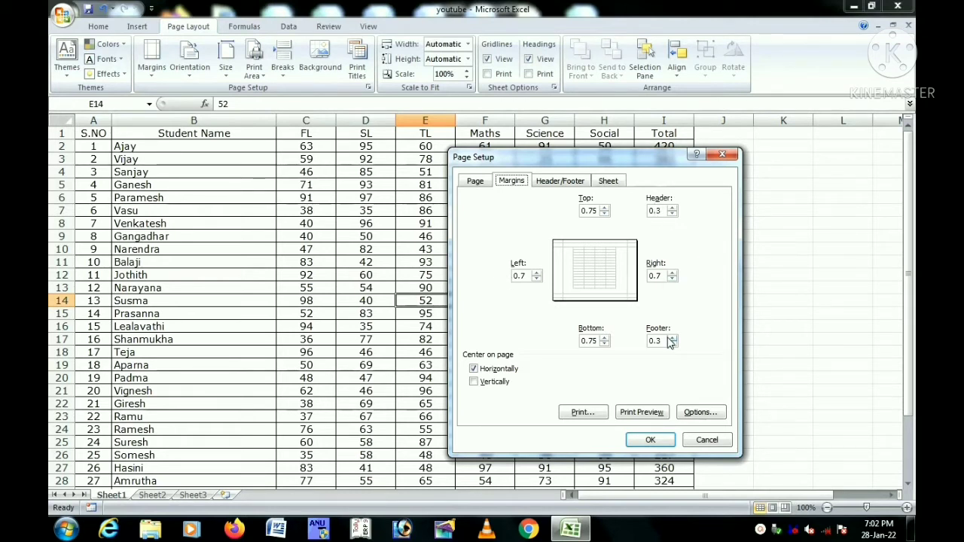
{"action": "left_click", "coordinate": [474, 368]}
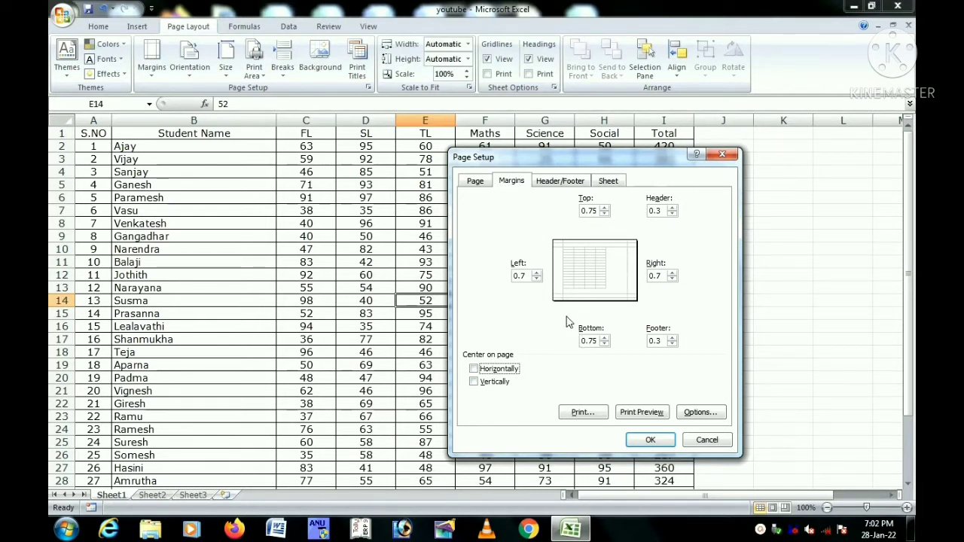
{"action": "left_click", "coordinate": [604, 214]}
{"action": "left_click", "coordinate": [604, 344]}
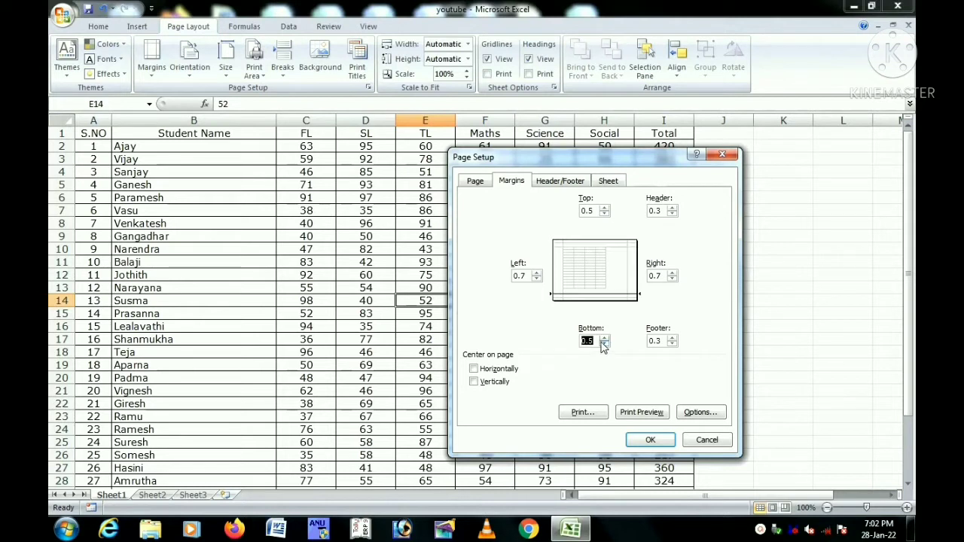
{"action": "left_click", "coordinate": [536, 279]}
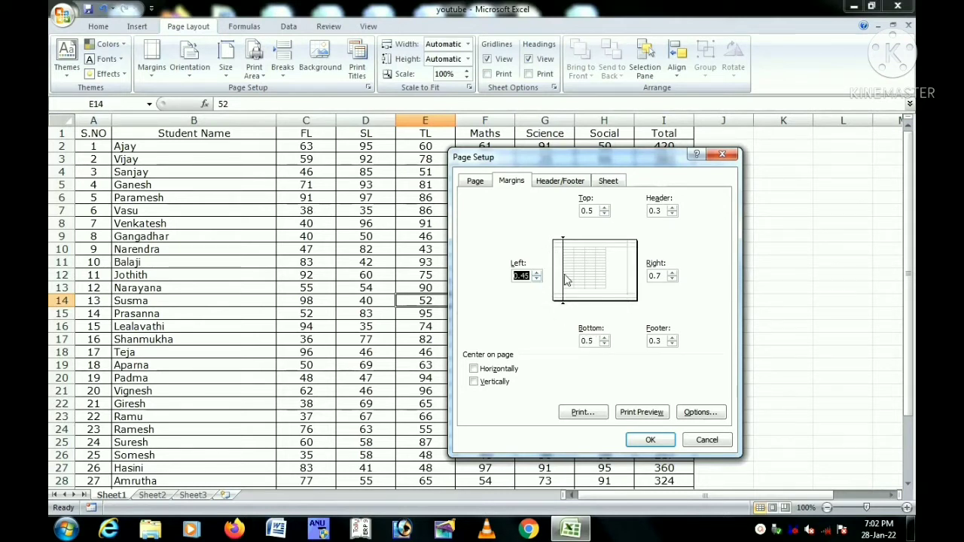
{"action": "left_click", "coordinate": [672, 279]}
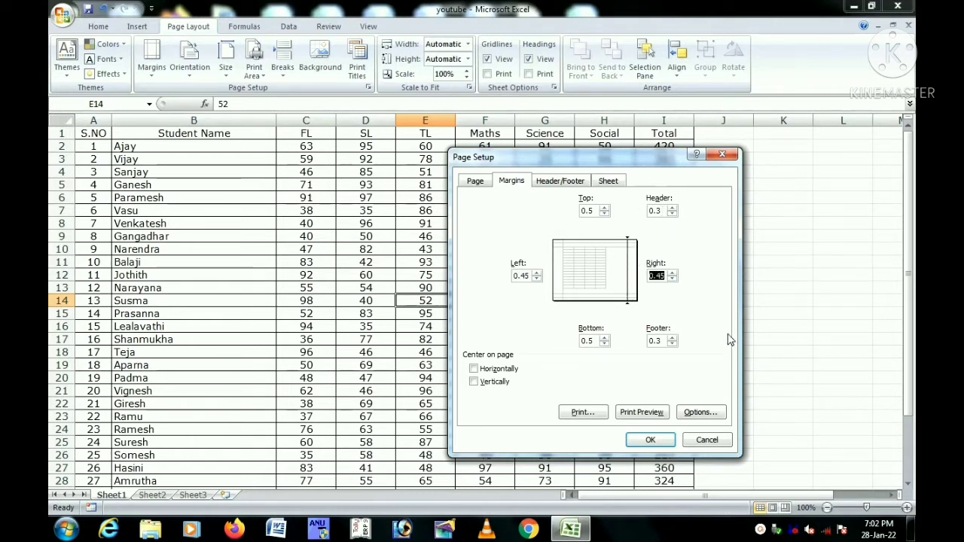
Center the sheet horizontally on the page and check the result in the print preview
{"action": "left_click", "coordinate": [474, 370]}
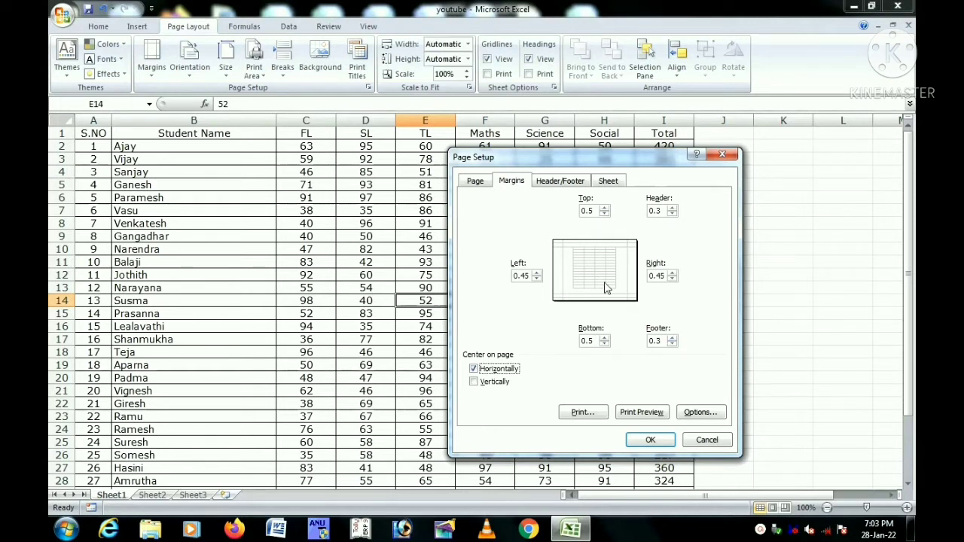
{"action": "left_click", "coordinate": [639, 414]}
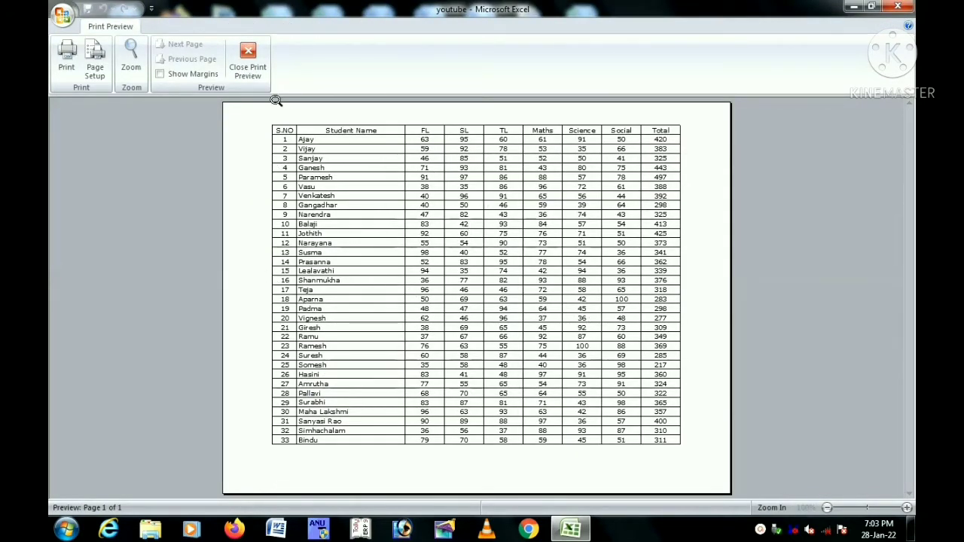
{"action": "left_click", "coordinate": [247, 60]}
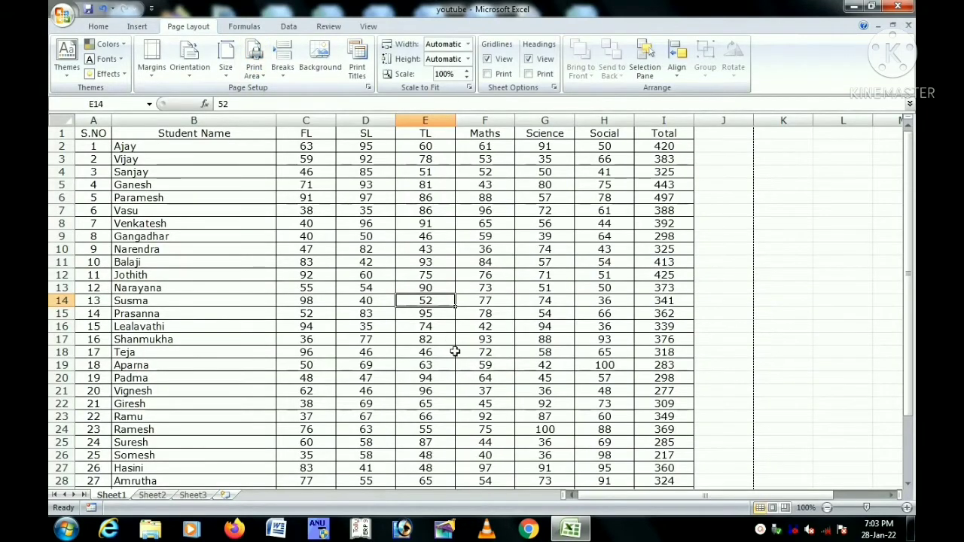
Switch the page orientation to portrait and check where the page boundaries fall around the marks table
{"action": "left_click", "coordinate": [189, 72]}
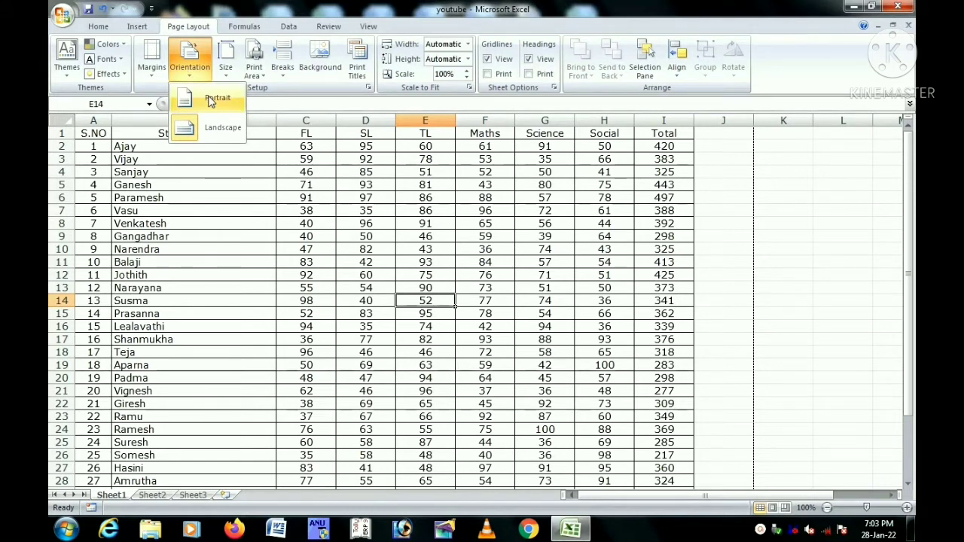
{"action": "left_click", "coordinate": [211, 100]}
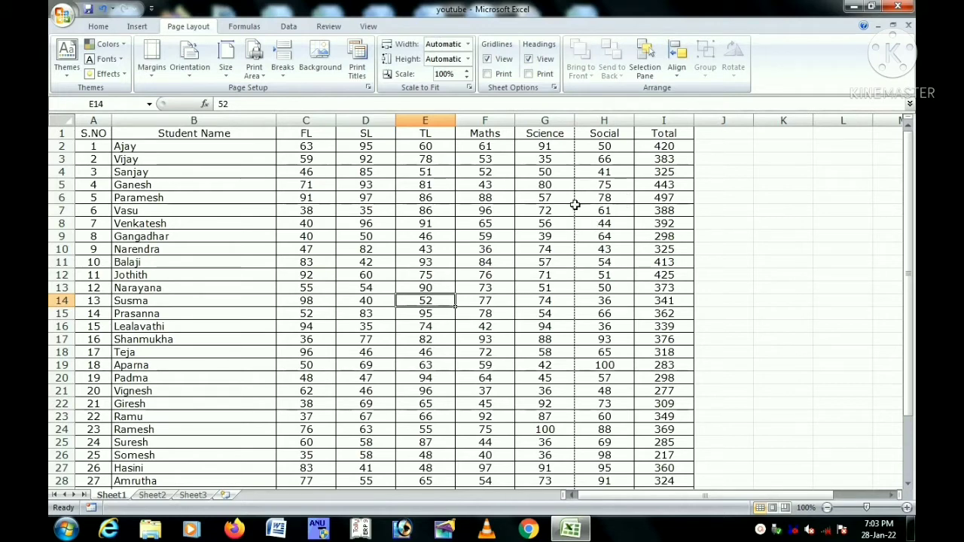
{"action": "scroll", "coordinate": [908, 255], "scroll_direction": "down", "scroll_amount": 11}
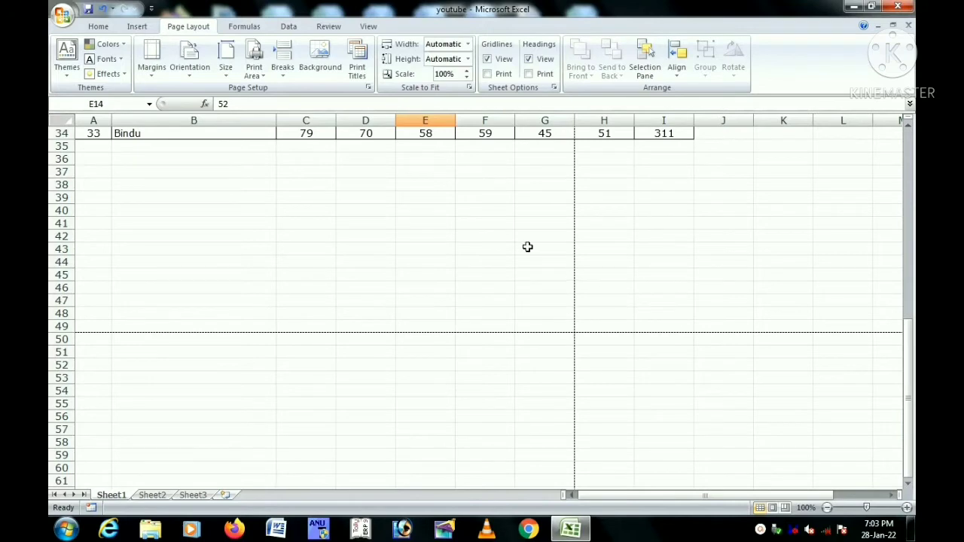
{"action": "scroll", "coordinate": [372, 215], "scroll_direction": "up", "scroll_amount": 2}
{"action": "scroll", "coordinate": [372, 215], "scroll_direction": "up", "scroll_amount": 9}
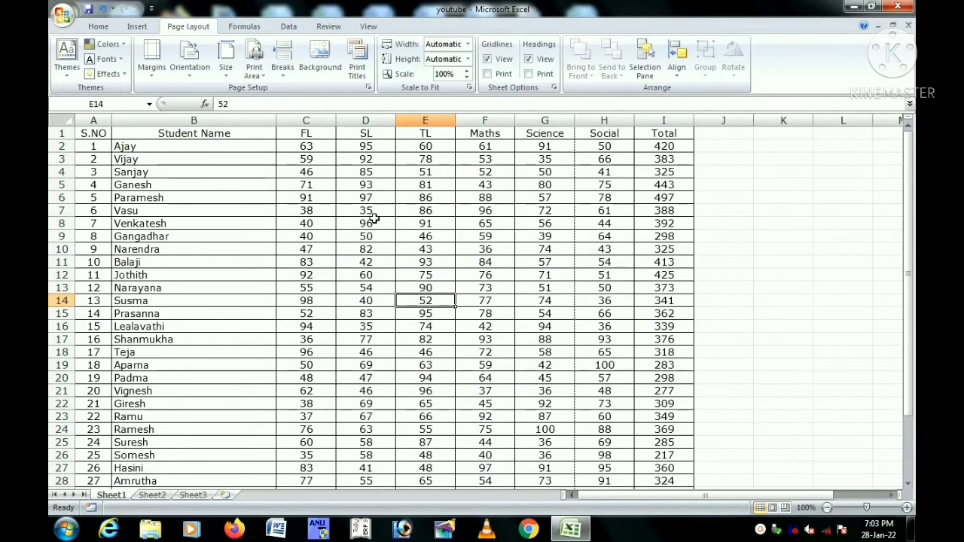
Set the page orientation to landscape and check that the marks table fits within the page boundaries
{"action": "left_click", "coordinate": [189, 59]}
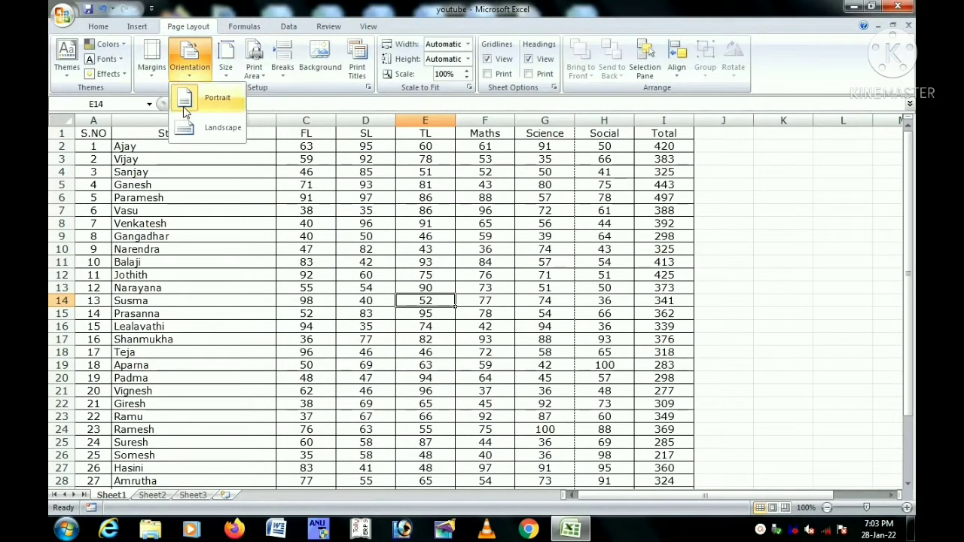
{"action": "left_click", "coordinate": [202, 138]}
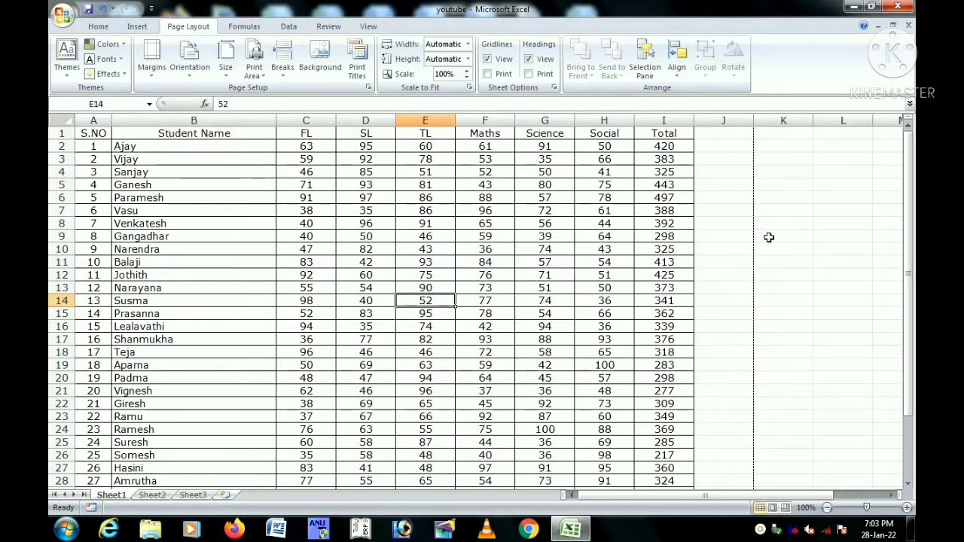
{"action": "scroll", "coordinate": [768, 237], "scroll_direction": "down", "scroll_amount": 6}
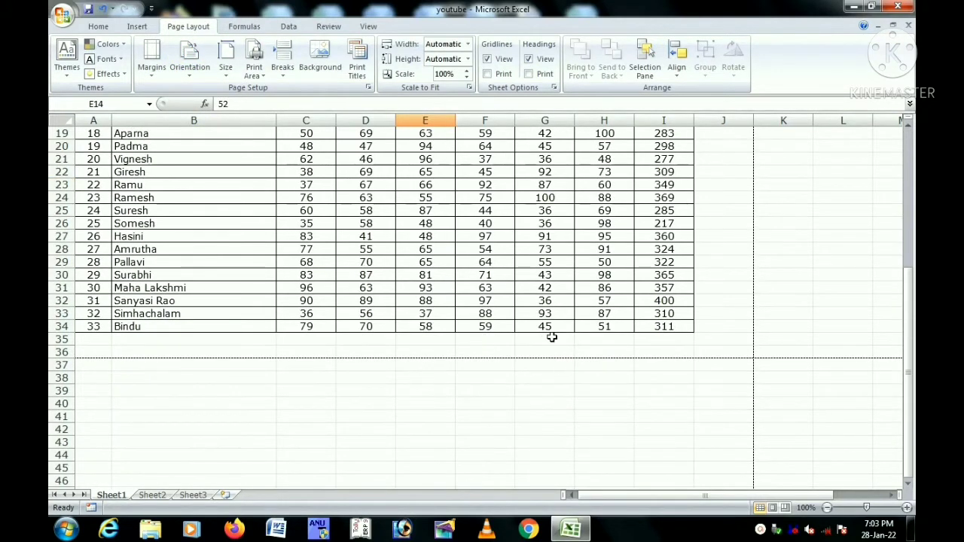
{"action": "scroll", "coordinate": [525, 274], "scroll_direction": "up", "scroll_amount": 6}
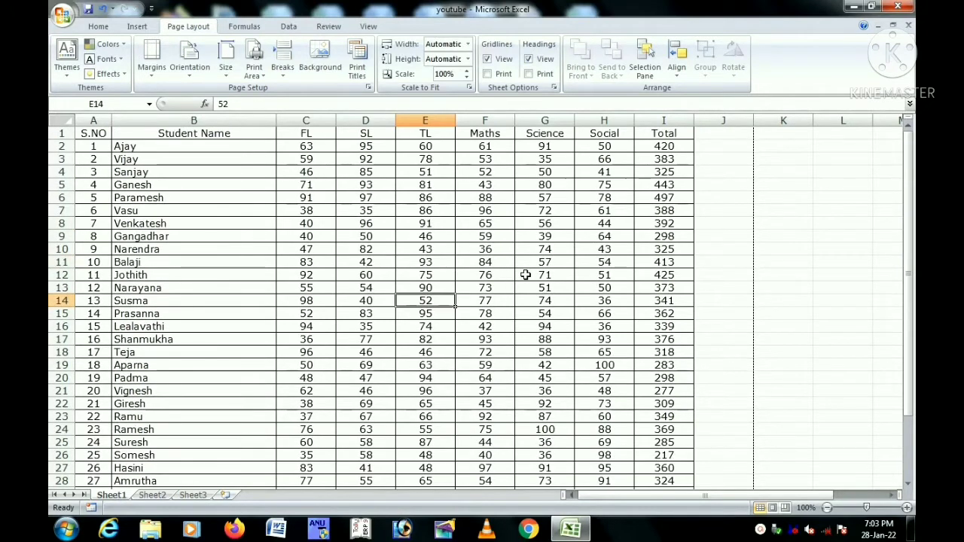
Set the paper size to A4 and check the page boundaries below and beside the table
{"action": "left_click", "coordinate": [226, 66]}
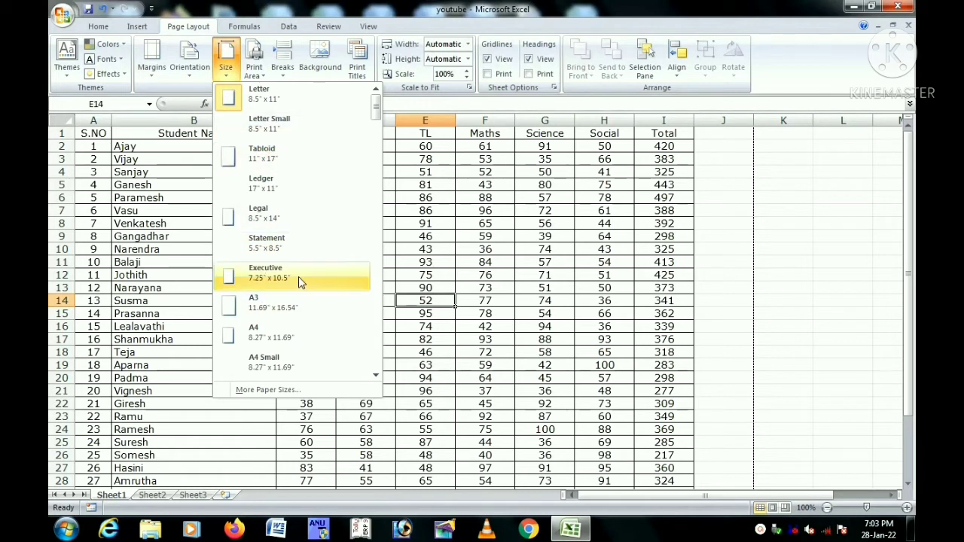
{"action": "left_click", "coordinate": [290, 342]}
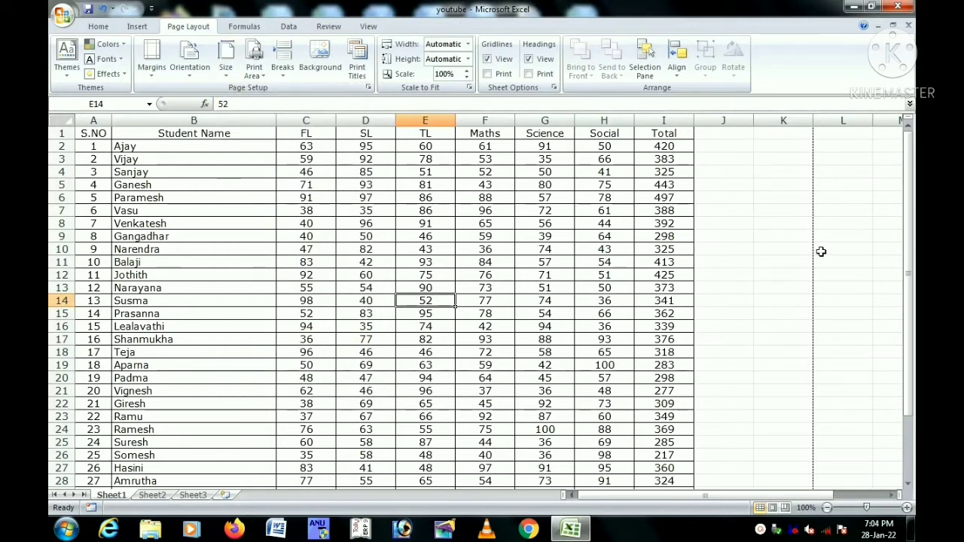
{"action": "scroll", "coordinate": [784, 235], "scroll_direction": "down", "scroll_amount": 6}
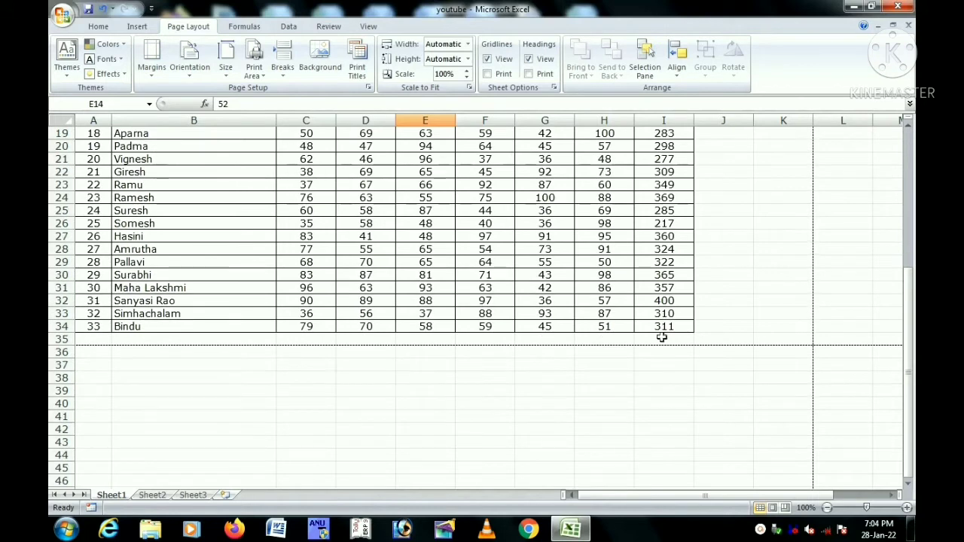
{"action": "scroll", "coordinate": [483, 294], "scroll_direction": "up", "scroll_amount": 3}
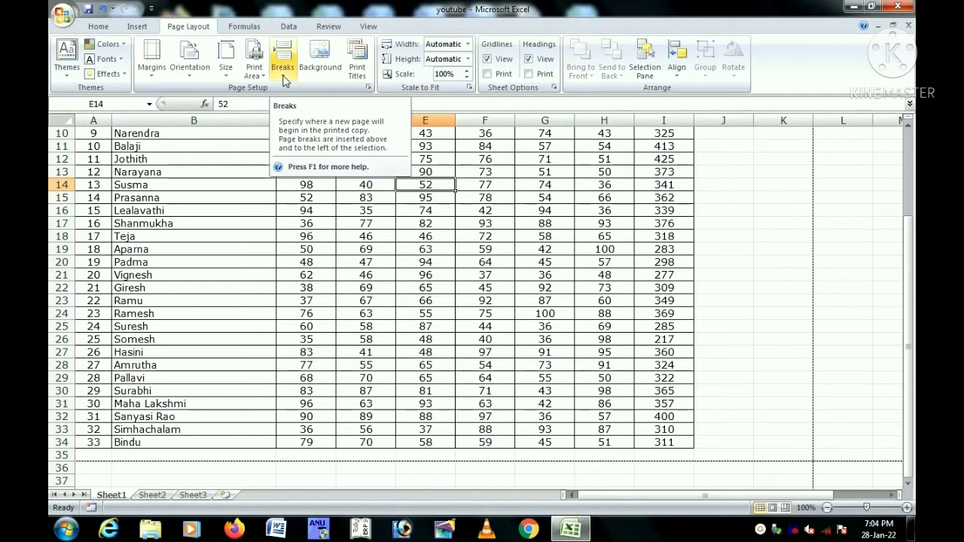
{"action": "scroll", "coordinate": [624, 250], "scroll_direction": "up", "scroll_amount": 3}
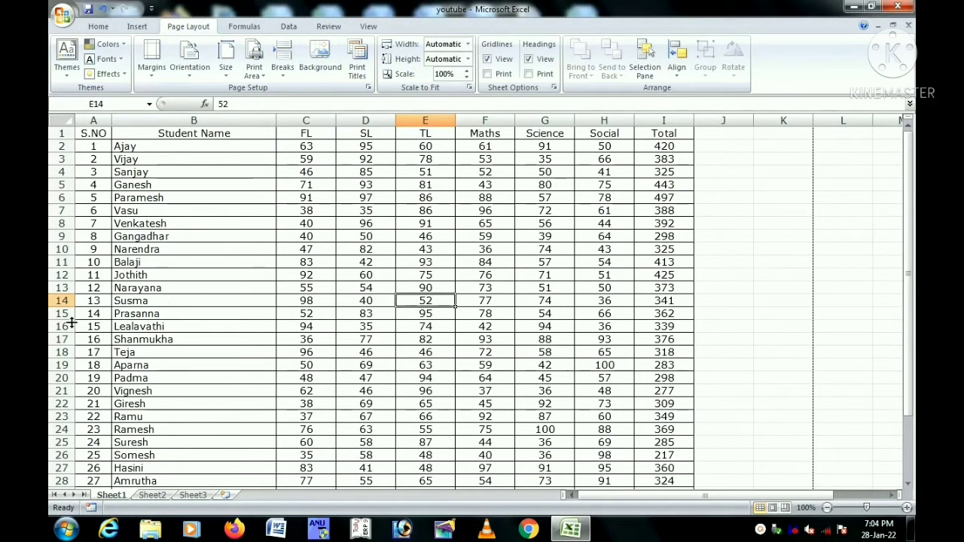
{"action": "scroll", "coordinate": [275, 316], "scroll_direction": "down", "scroll_amount": 5}
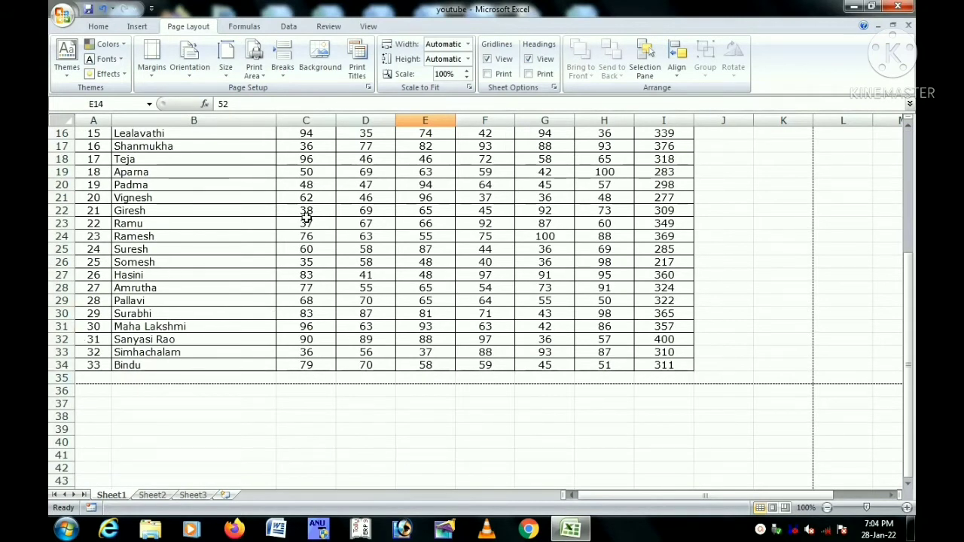
{"action": "scroll", "coordinate": [307, 217], "scroll_direction": "up", "scroll_amount": 3}
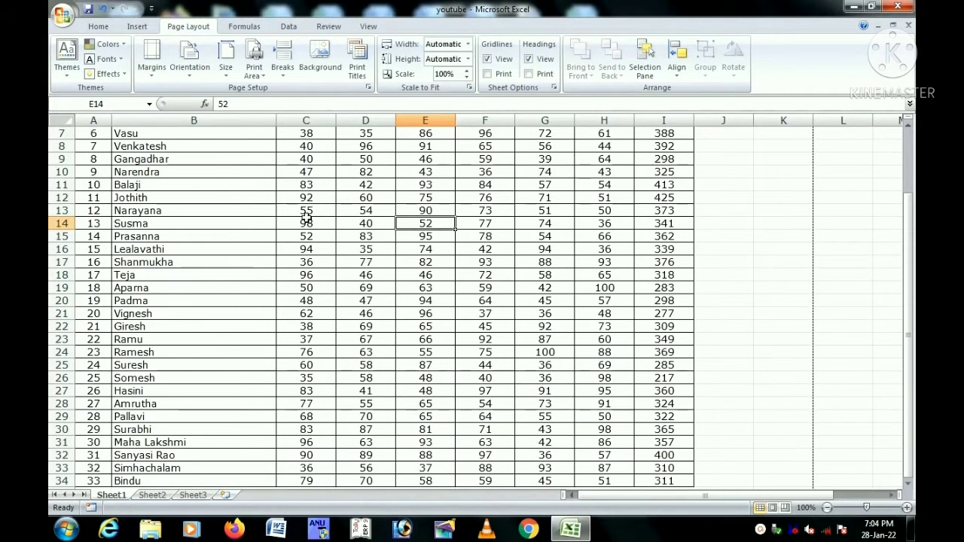
{"action": "left_click", "coordinate": [61, 313]}
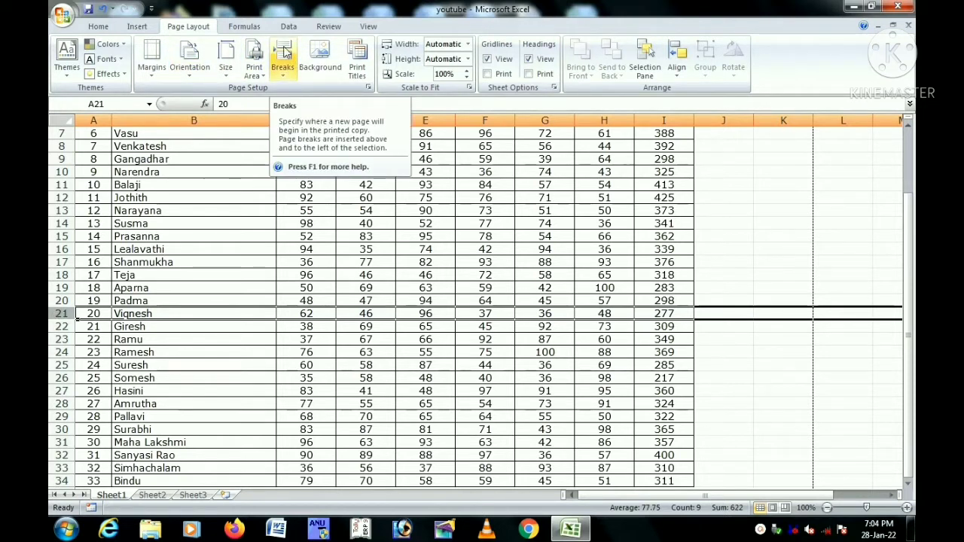
{"action": "left_click", "coordinate": [283, 57]}
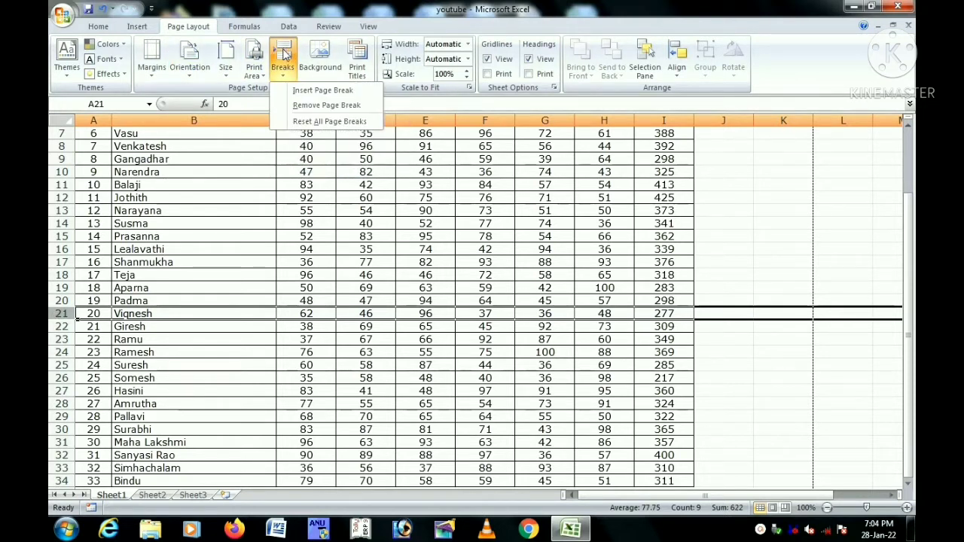
{"action": "left_click", "coordinate": [723, 348]}
{"action": "left_click", "coordinate": [482, 284]}
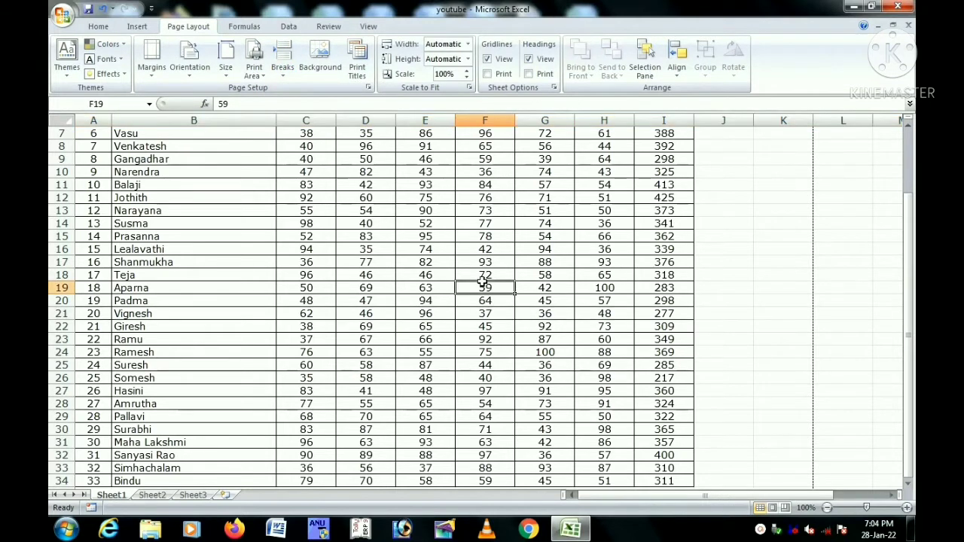
Insert a page break above row 21 of the marks table
{"action": "left_click", "coordinate": [57, 313]}
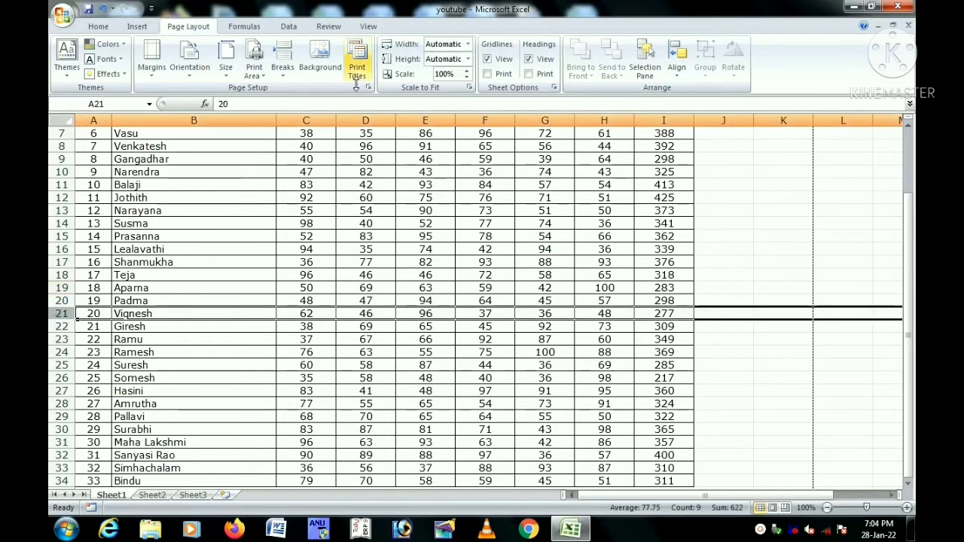
{"action": "left_click", "coordinate": [290, 78]}
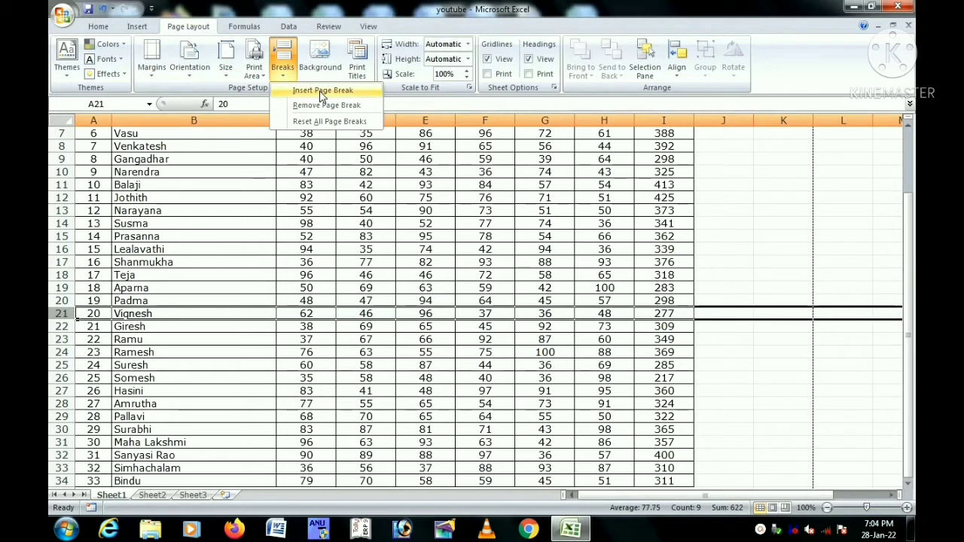
{"action": "left_click", "coordinate": [321, 91]}
{"action": "left_click", "coordinate": [484, 404]}
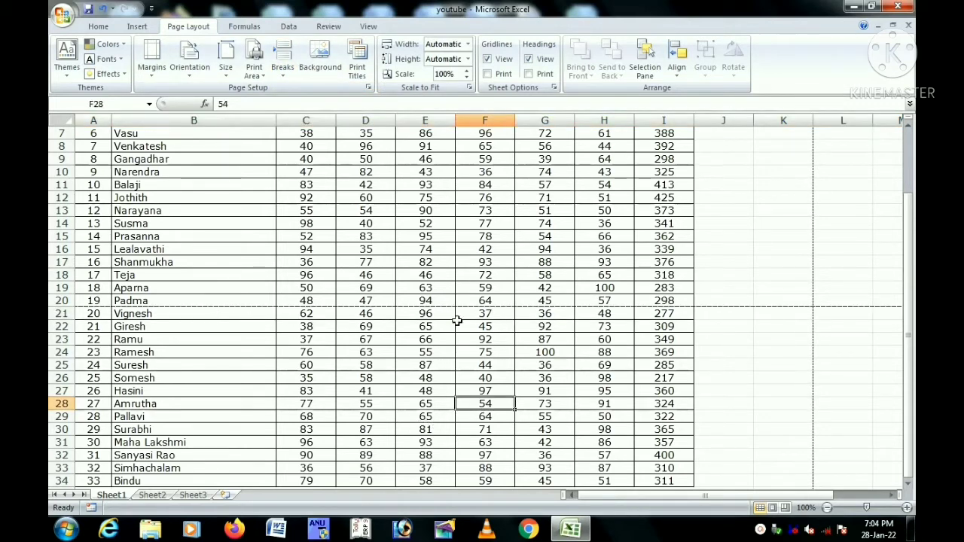
Check in the print preview how the marks table is split across the pages
{"action": "left_click", "coordinate": [65, 21]}
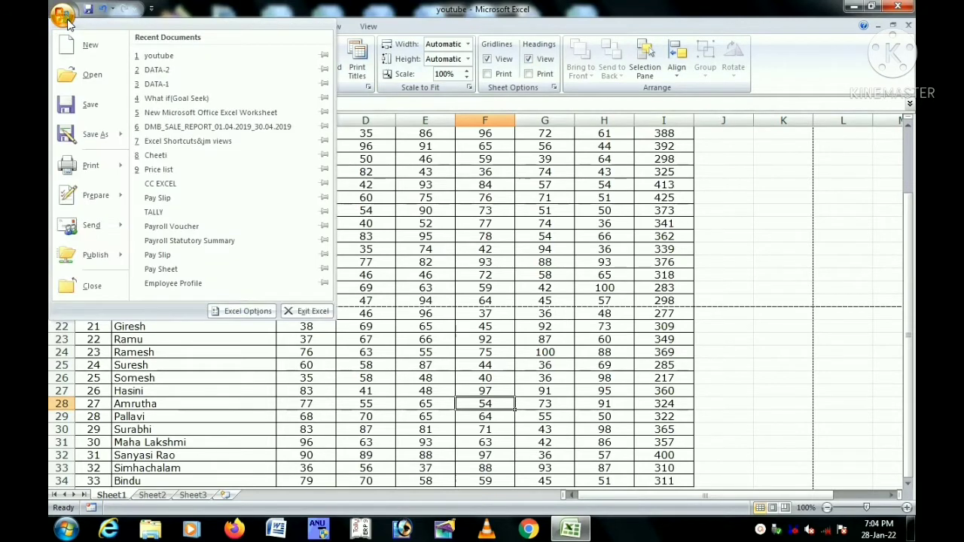
{"action": "mouse_move", "coordinate": [87, 165]}
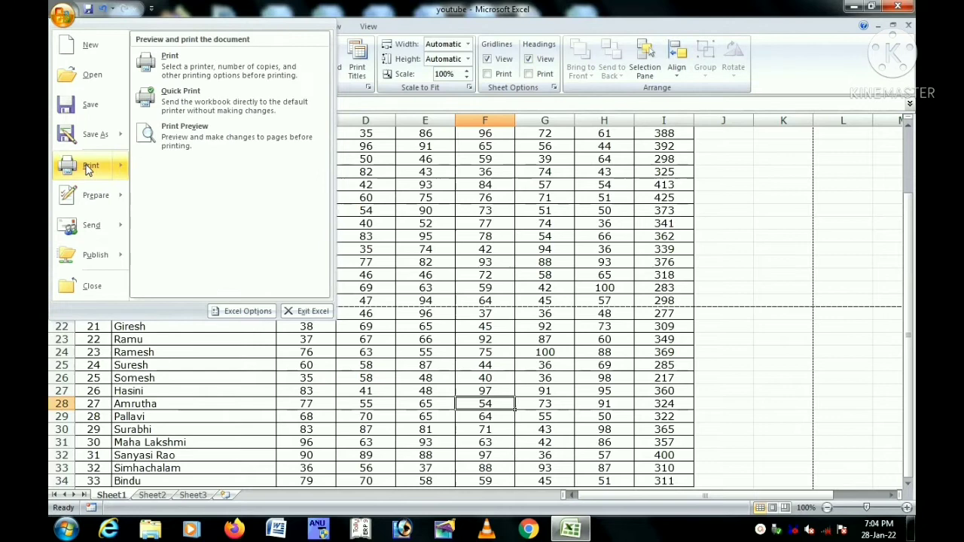
{"action": "left_click", "coordinate": [173, 143]}
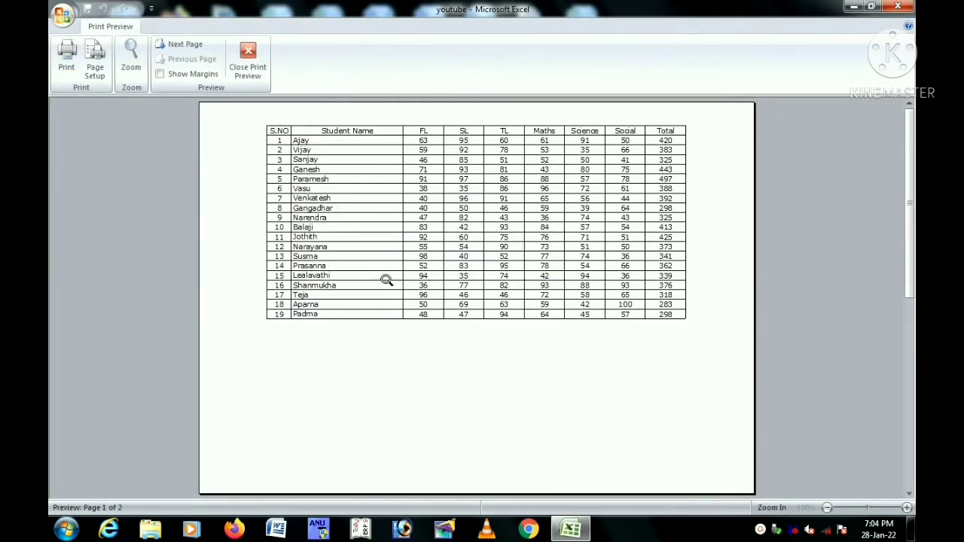
{"action": "left_click", "coordinate": [176, 46]}
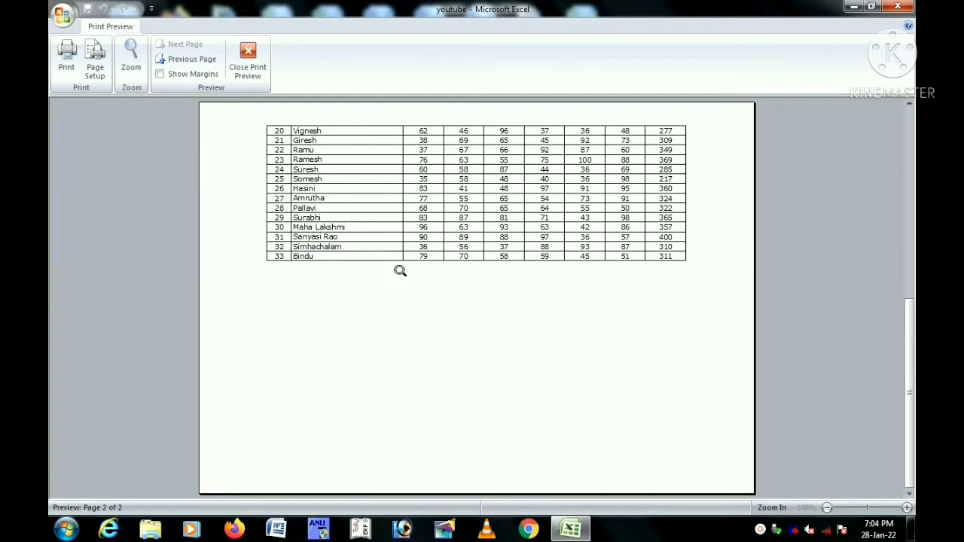
{"action": "left_click", "coordinate": [248, 54]}
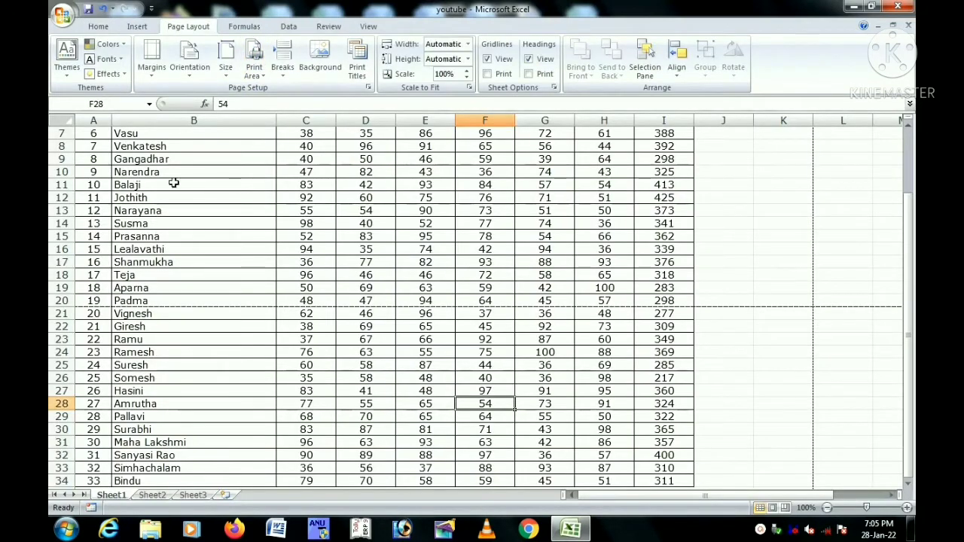
Try to remove the page break with cell F28 selected, and check the pages in the print preview
{"action": "left_click", "coordinate": [285, 71]}
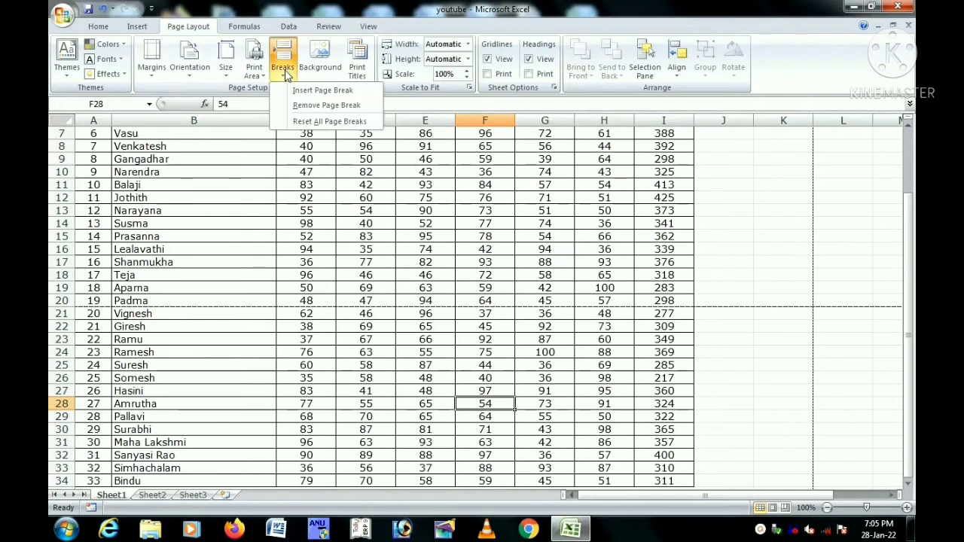
{"action": "left_click", "coordinate": [306, 107]}
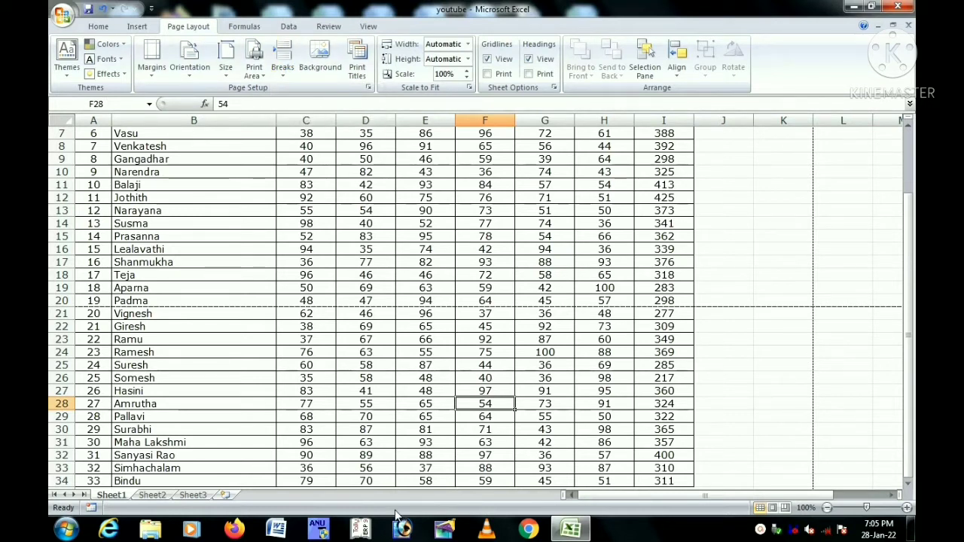
{"action": "left_click", "coordinate": [62, 18]}
{"action": "mouse_move", "coordinate": [83, 165]}
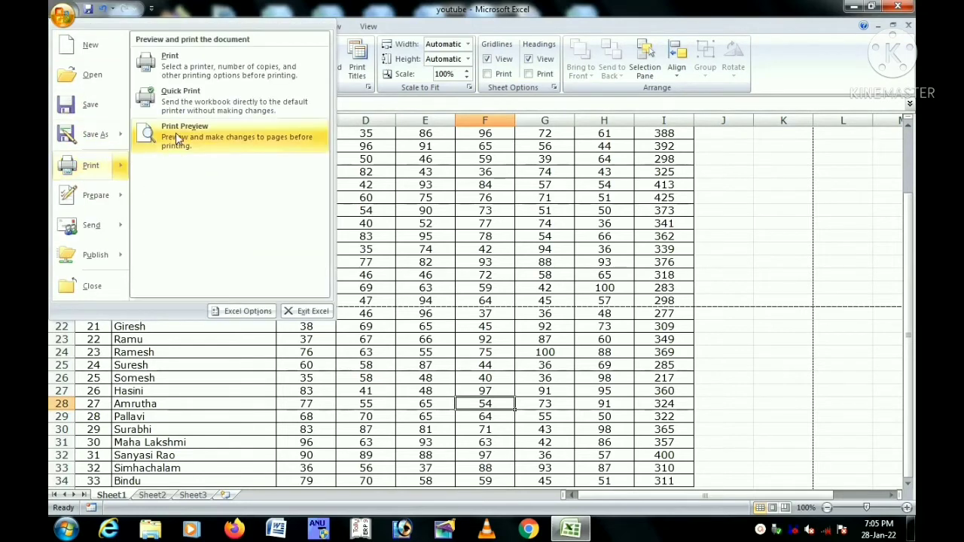
{"action": "left_click", "coordinate": [178, 138]}
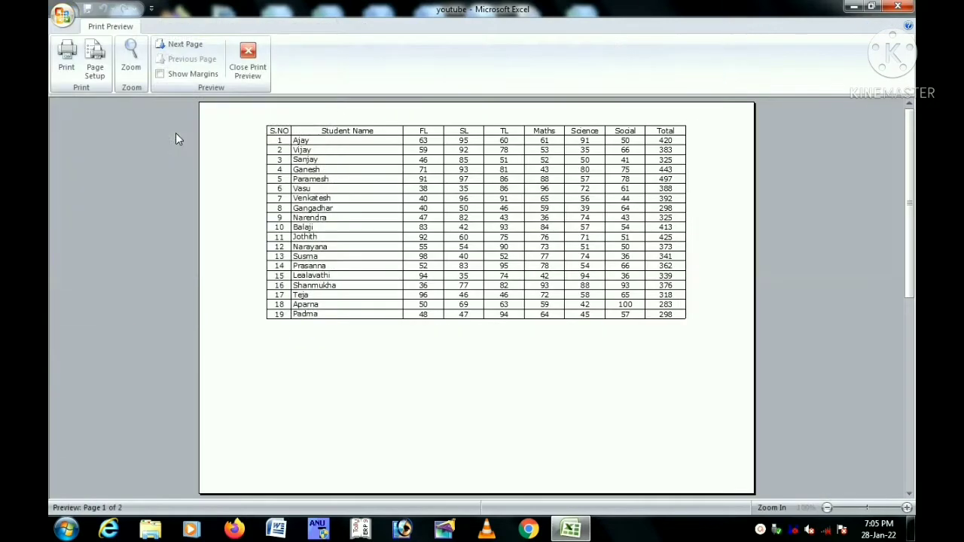
{"action": "left_click", "coordinate": [185, 44]}
{"action": "left_click", "coordinate": [249, 53]}
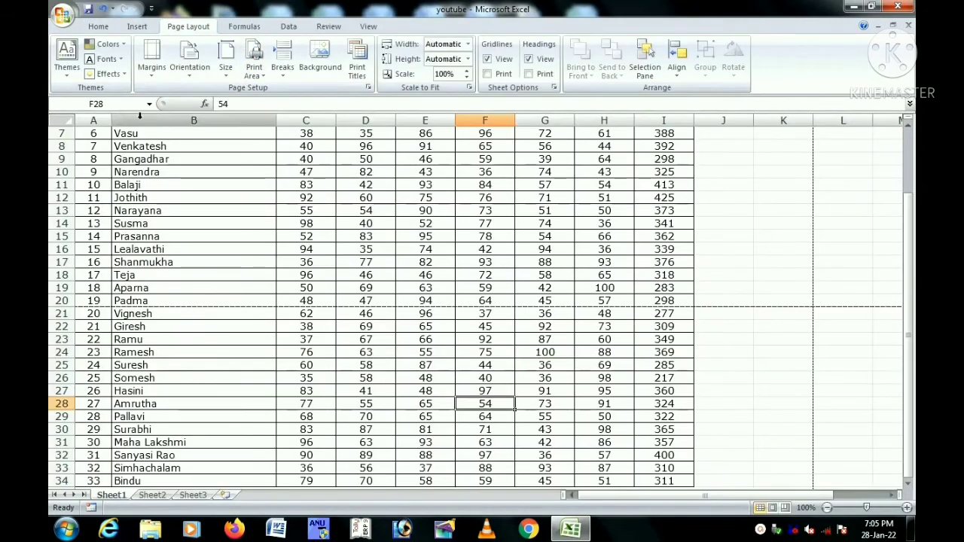
Reset all page breaks on the sheet and check the marks table in the print preview
{"action": "left_click", "coordinate": [320, 275]}
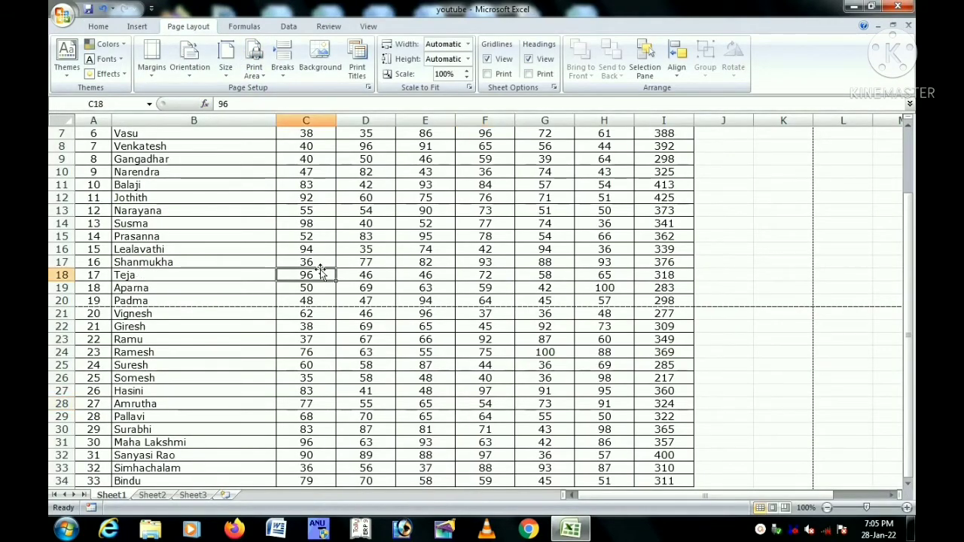
{"action": "left_click", "coordinate": [291, 68]}
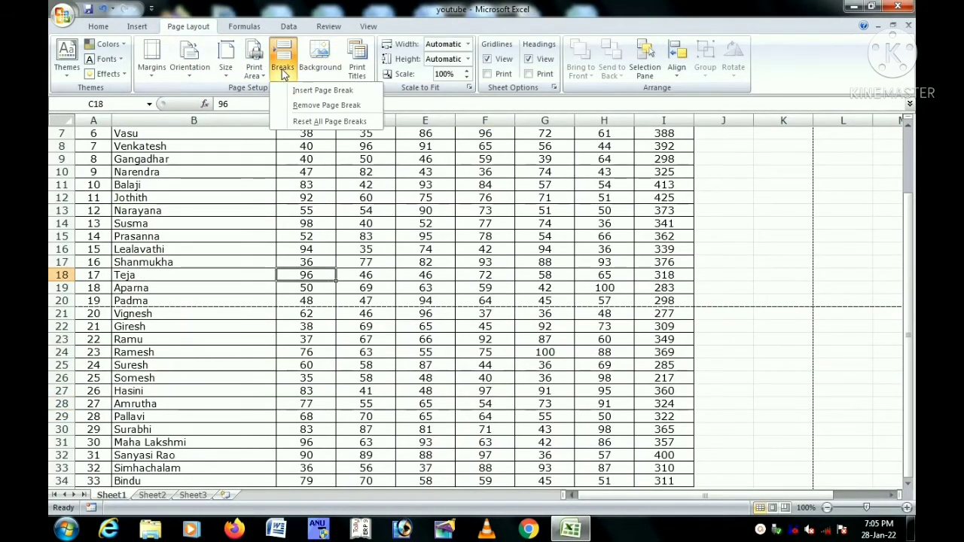
{"action": "left_click", "coordinate": [309, 122]}
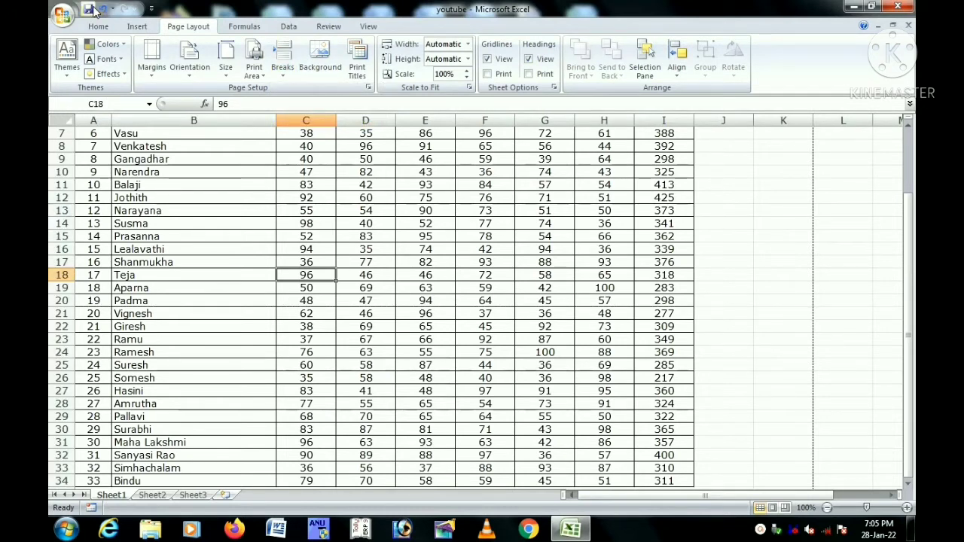
{"action": "left_click", "coordinate": [61, 25]}
{"action": "mouse_move", "coordinate": [90, 165]}
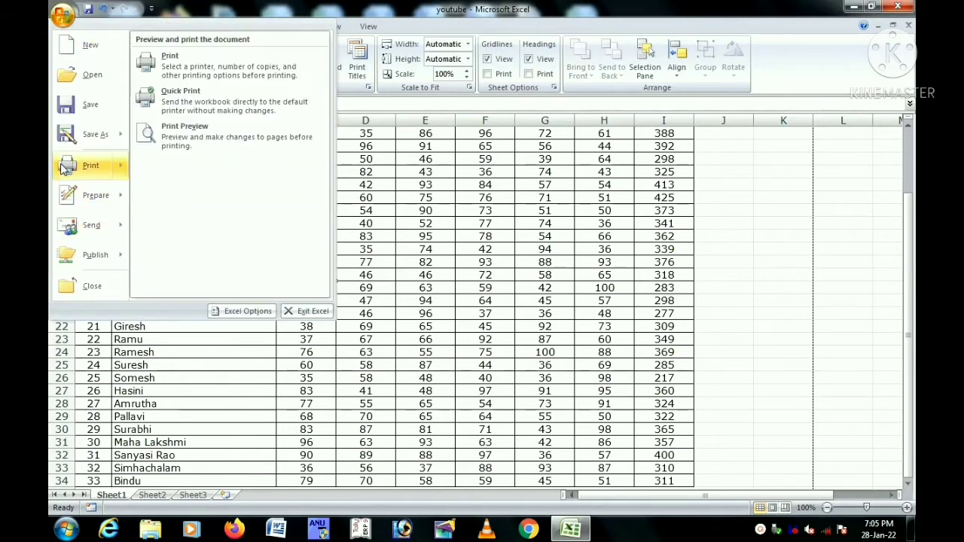
{"action": "left_click", "coordinate": [172, 144]}
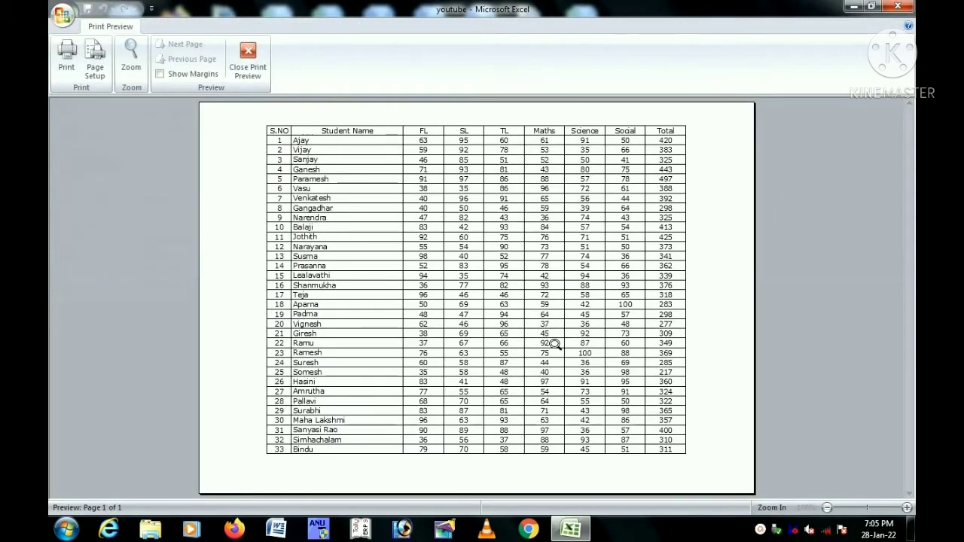
{"action": "left_click", "coordinate": [247, 60]}
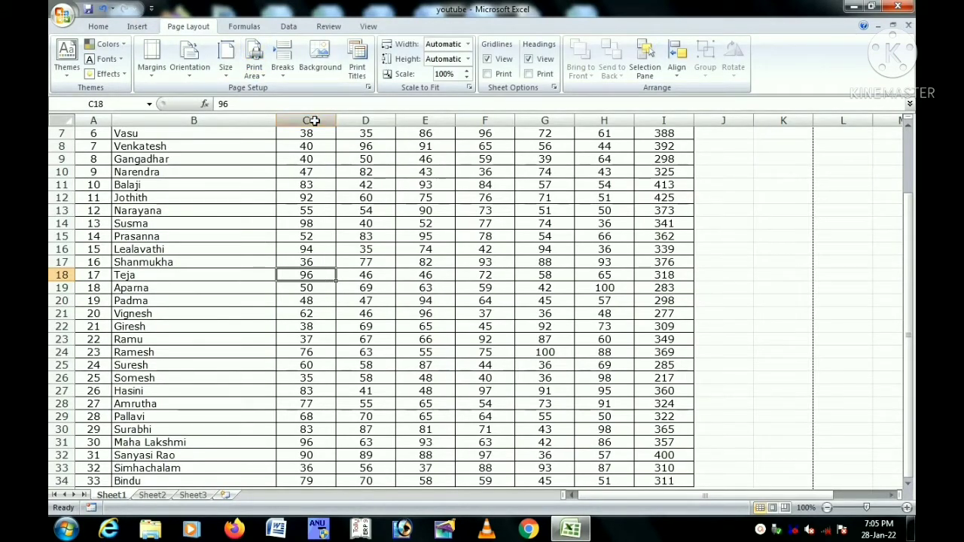
Set the yellow tulips picture from the Sample Pictures folder as the sheet background
{"action": "left_click", "coordinate": [318, 70]}
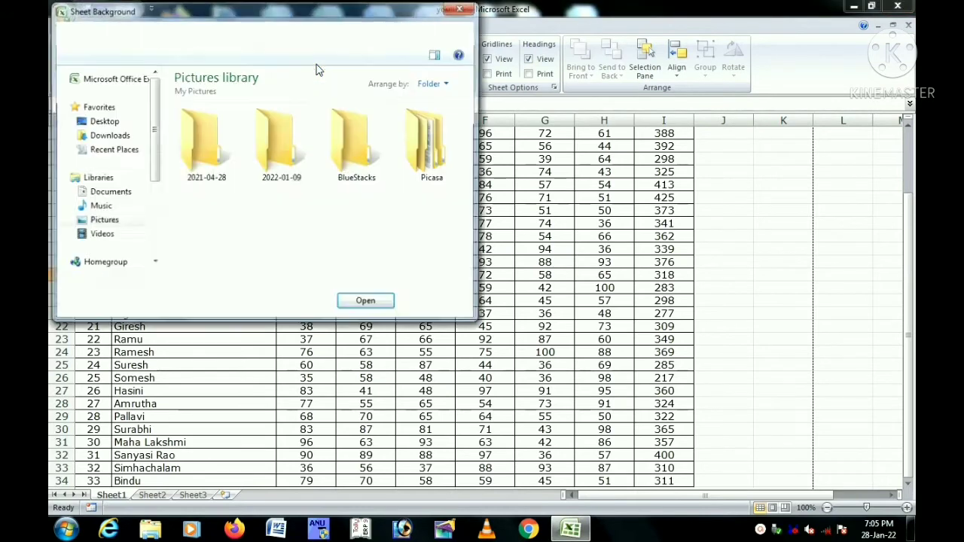
{"action": "left_click", "coordinate": [103, 225]}
{"action": "double_click", "coordinate": [199, 218]}
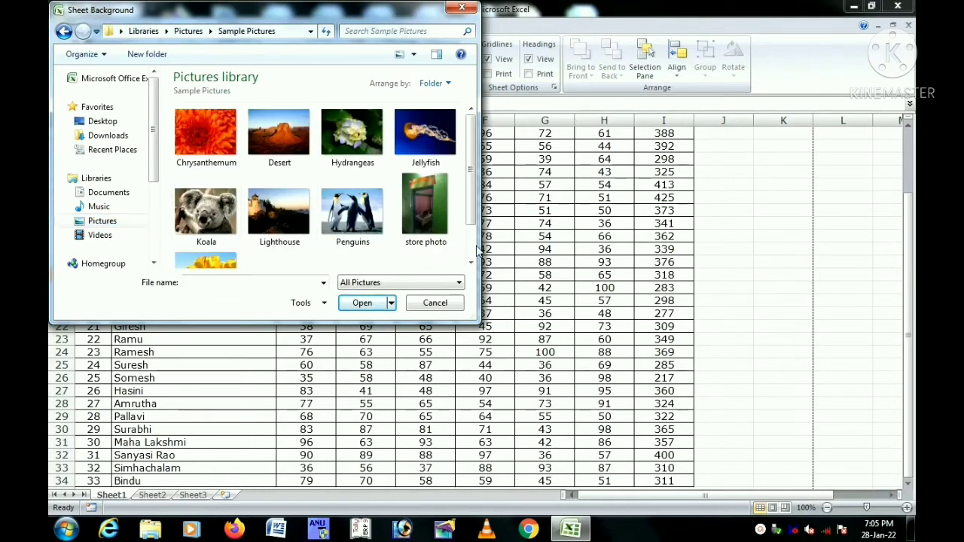
{"action": "scroll", "coordinate": [459, 249], "scroll_direction": "down", "scroll_amount": 2}
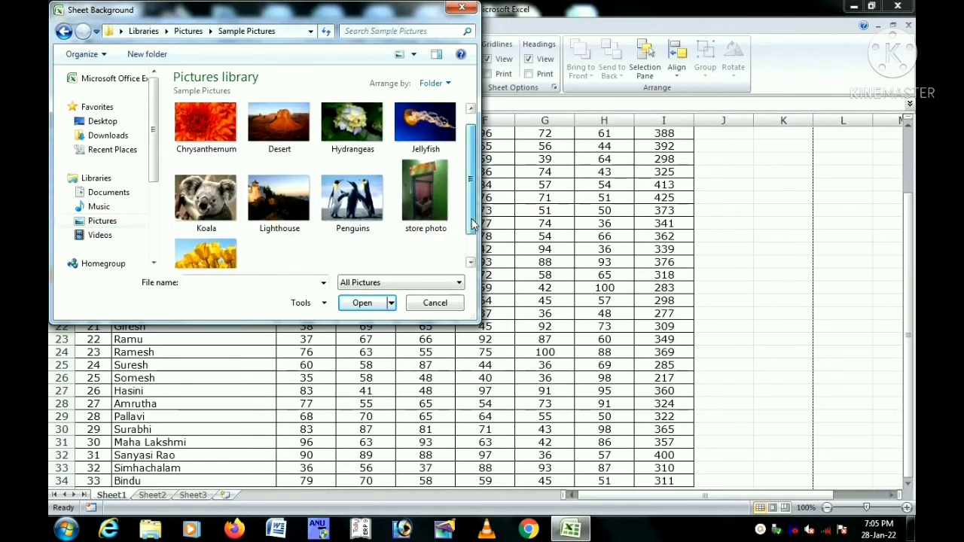
{"action": "left_click", "coordinate": [182, 245]}
{"action": "left_click", "coordinate": [362, 303]}
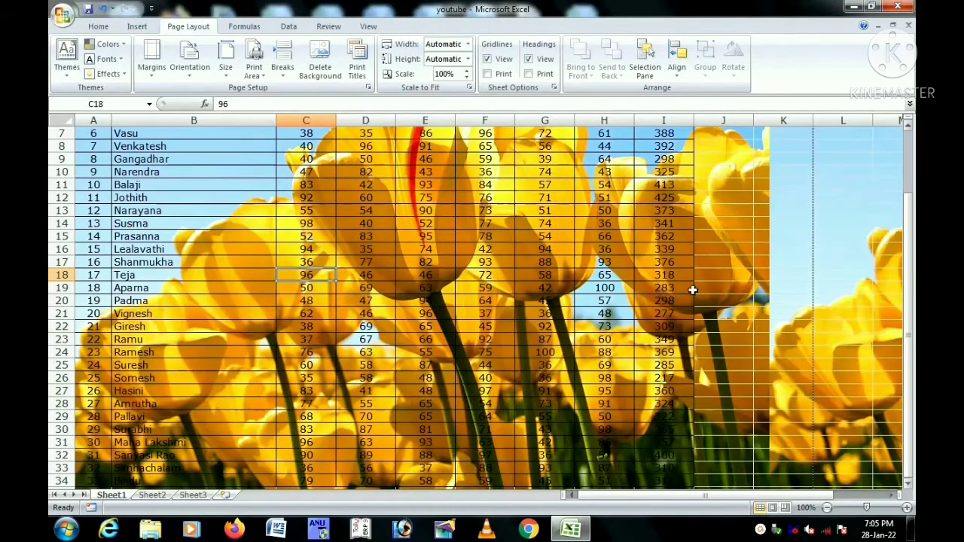
Check in the print preview whether the background picture prints, and delete the sheet background
{"action": "left_click", "coordinate": [62, 15]}
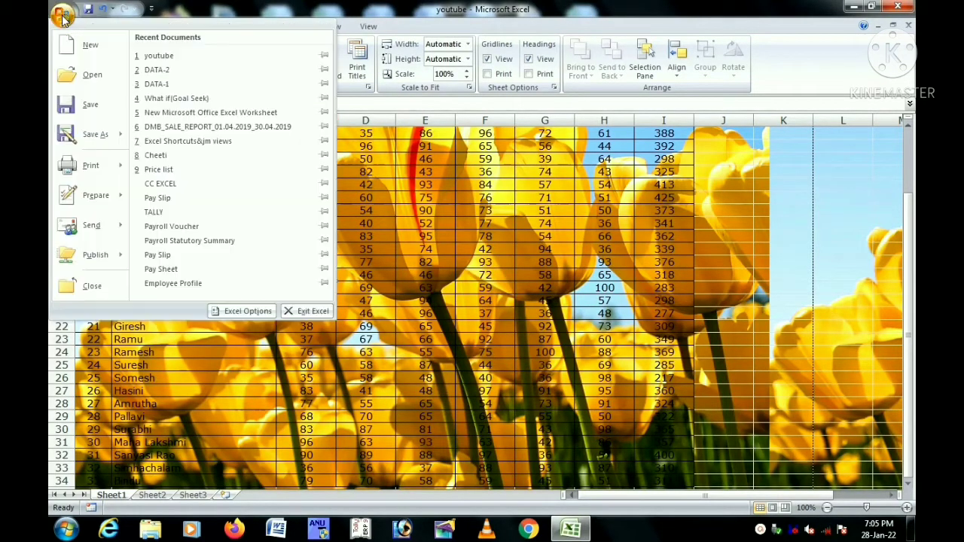
{"action": "mouse_move", "coordinate": [86, 170]}
{"action": "left_click", "coordinate": [173, 143]}
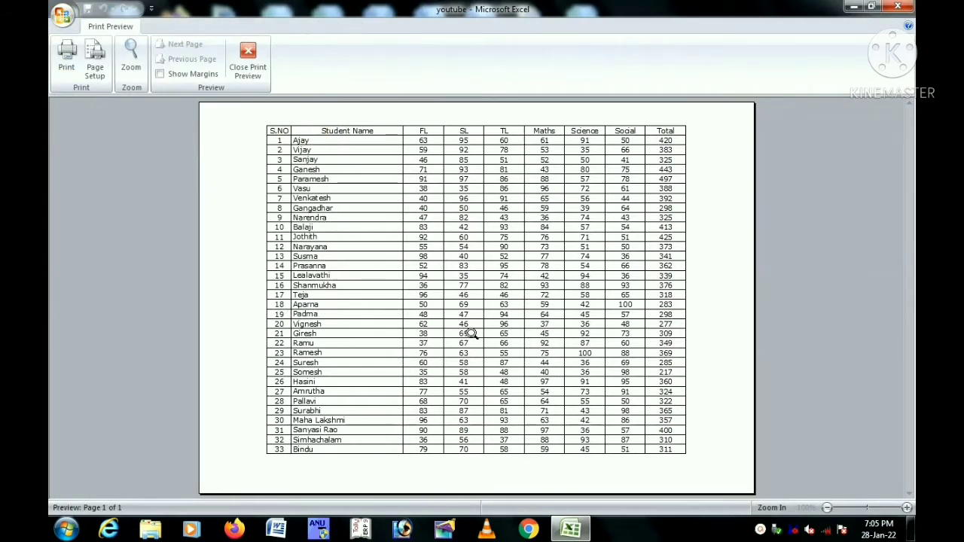
{"action": "left_click", "coordinate": [247, 61]}
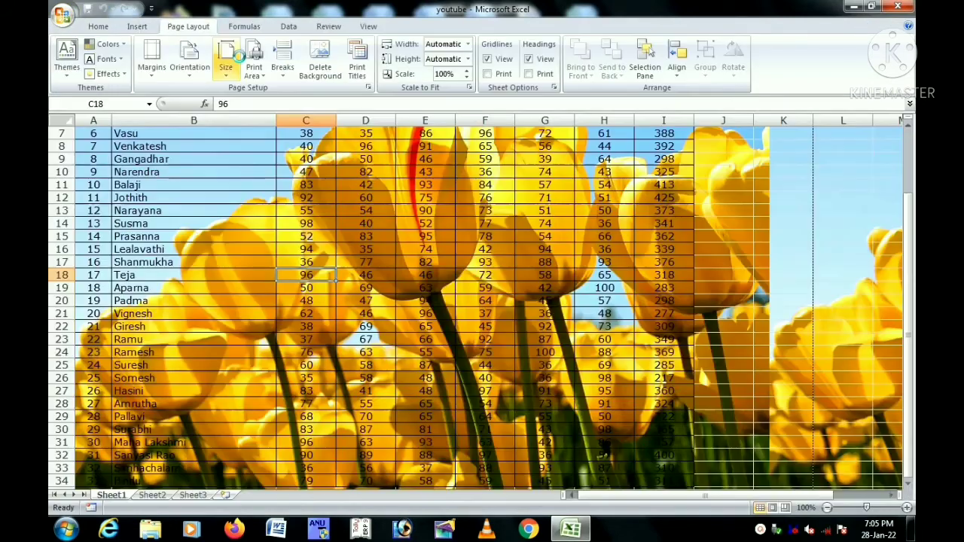
{"action": "left_click", "coordinate": [321, 73]}
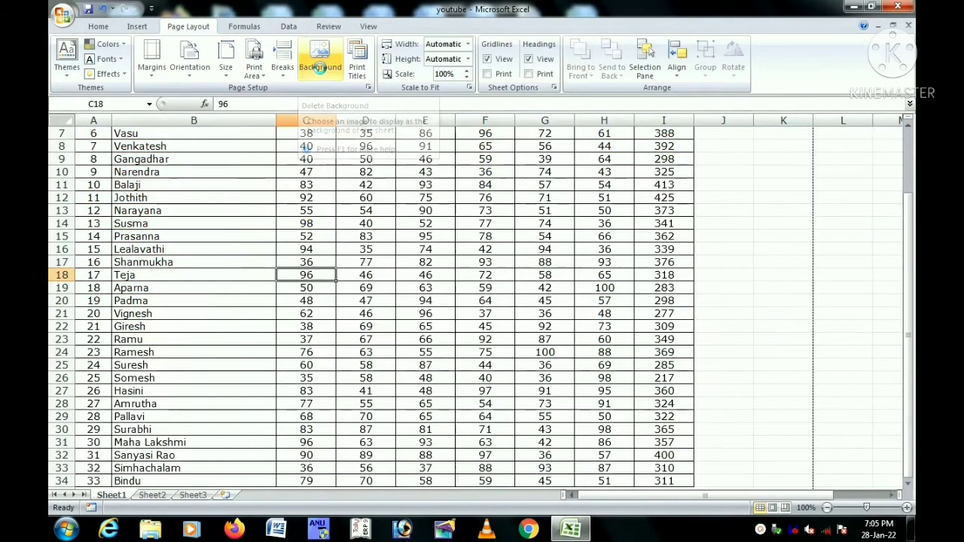
Set row 1 as the print title row to repeat at the top of each page, and check the print preview
{"action": "left_click", "coordinate": [357, 73]}
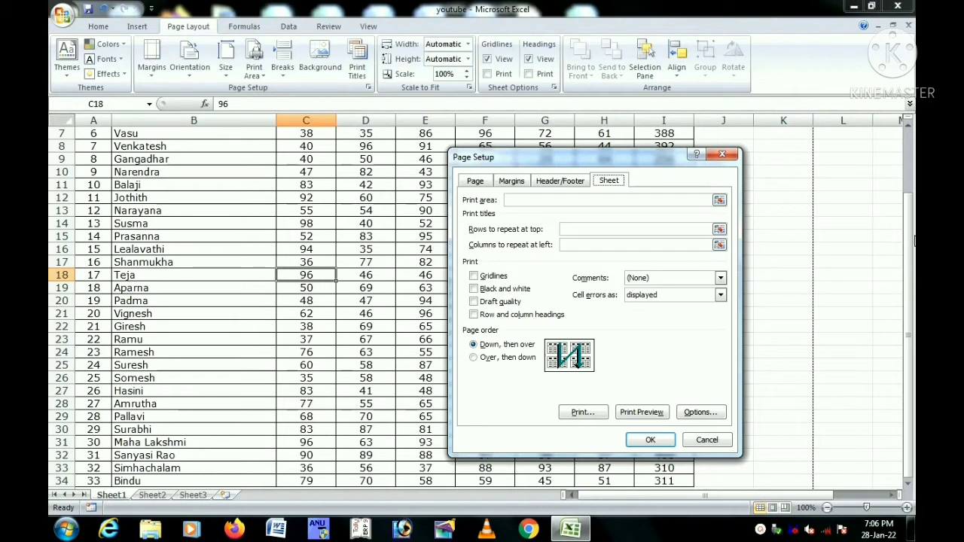
{"action": "left_click", "coordinate": [722, 154]}
{"action": "left_click_drag", "start_coordinate": [912, 243], "coordinate": [908, 169]}
{"action": "left_click", "coordinate": [366, 59]}
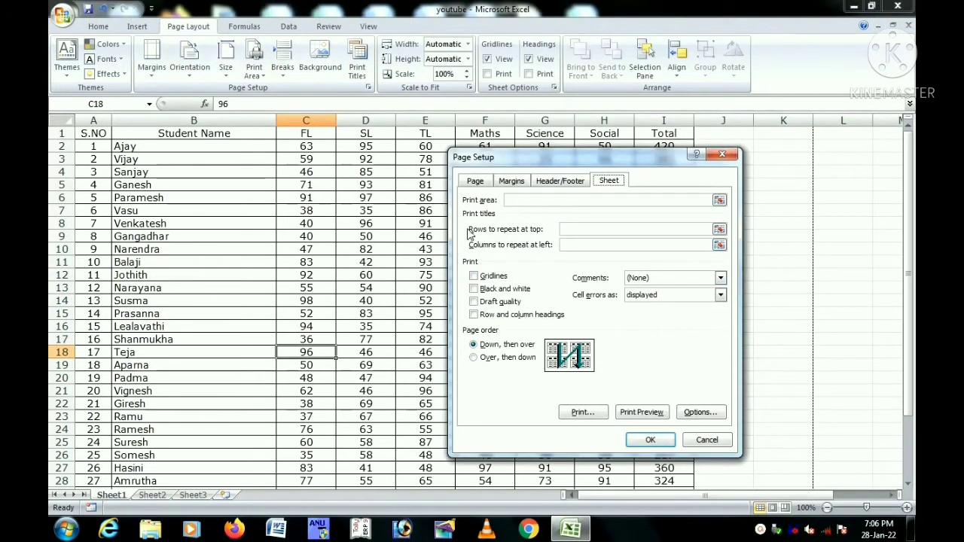
{"action": "left_click", "coordinate": [574, 229]}
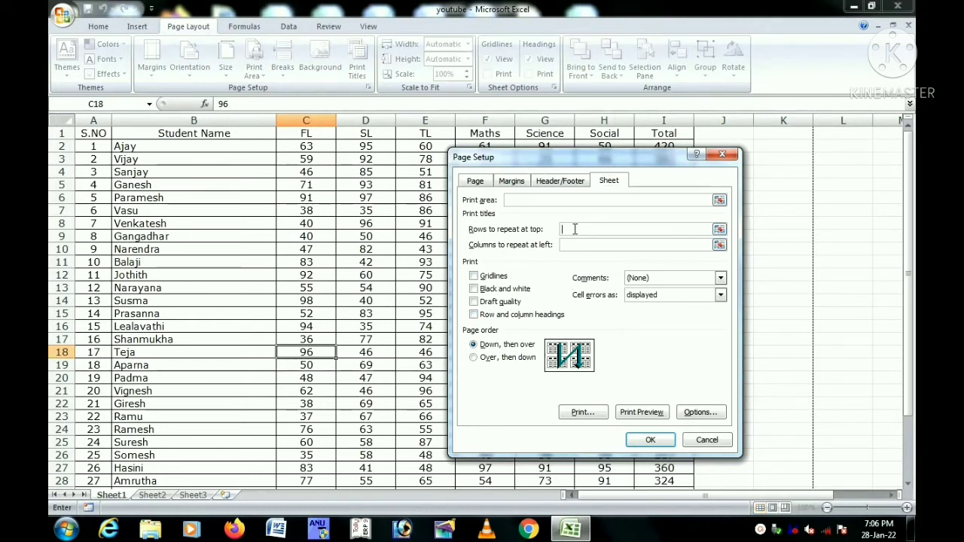
{"action": "left_click", "coordinate": [58, 134]}
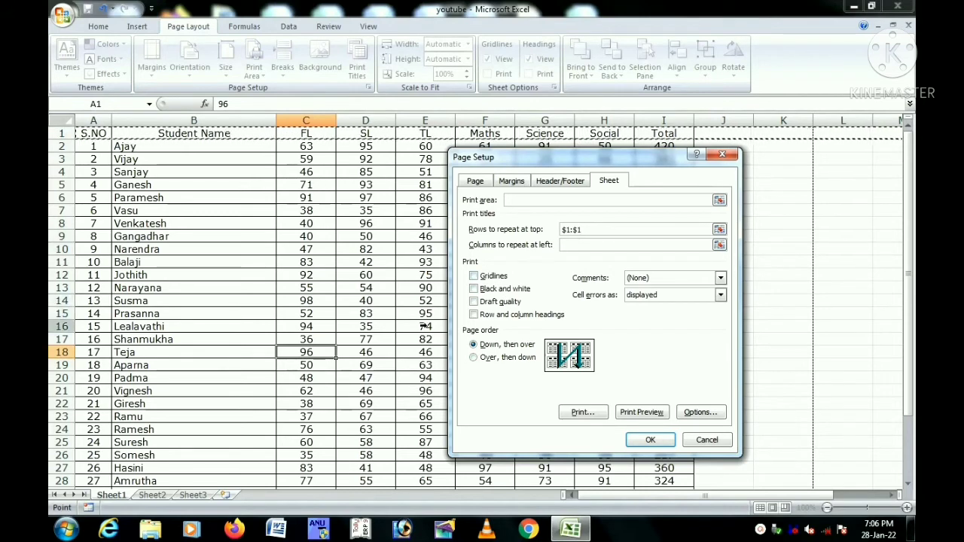
{"action": "left_click", "coordinate": [636, 417]}
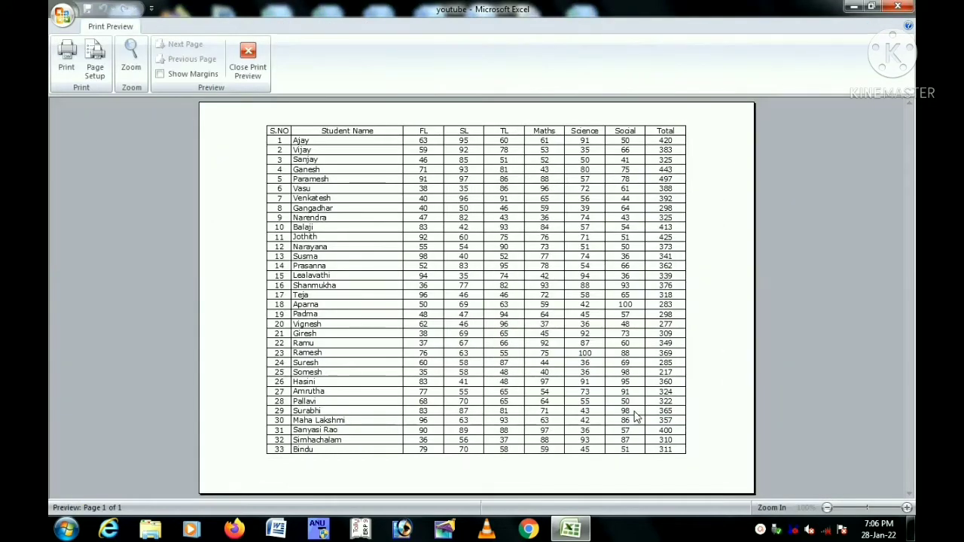
{"action": "left_click", "coordinate": [249, 62]}
Review the print titles setting that repeats row 1 at the top, and check the marks table in the print preview
{"action": "left_click", "coordinate": [357, 64]}
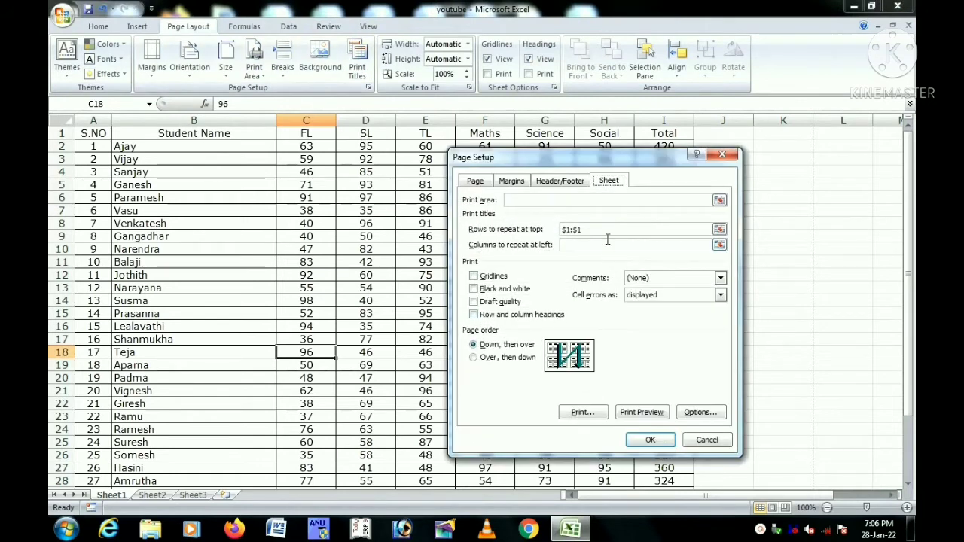
{"action": "left_click", "coordinate": [650, 440]}
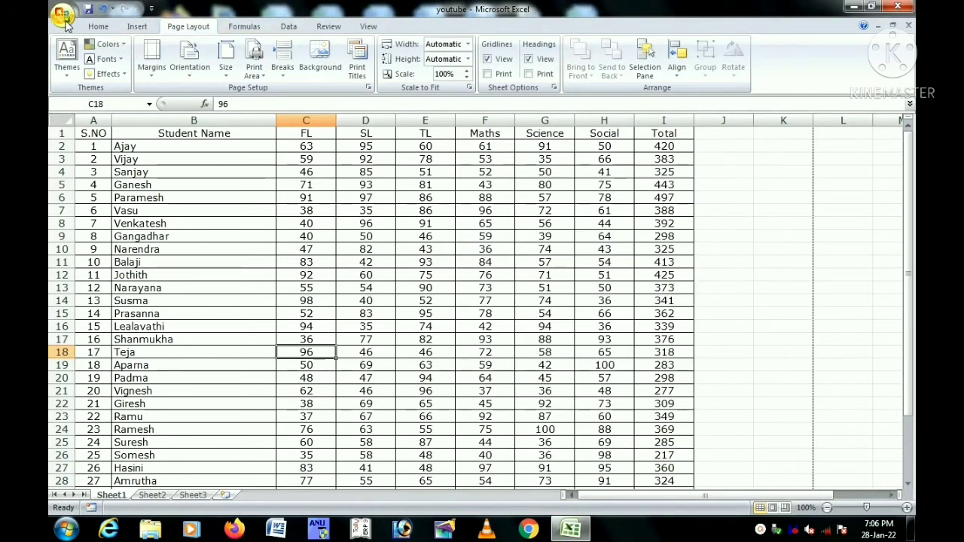
{"action": "left_click", "coordinate": [63, 16]}
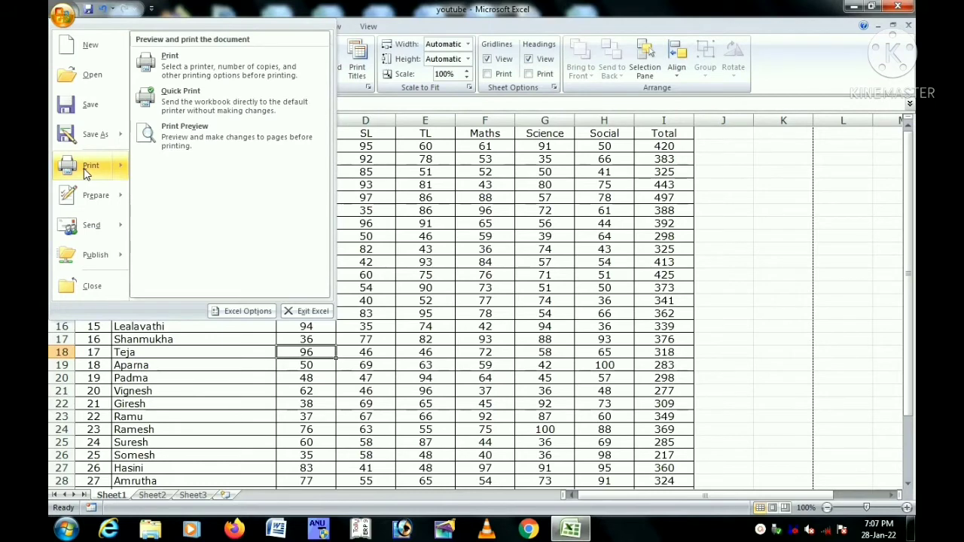
{"action": "left_click", "coordinate": [184, 134]}
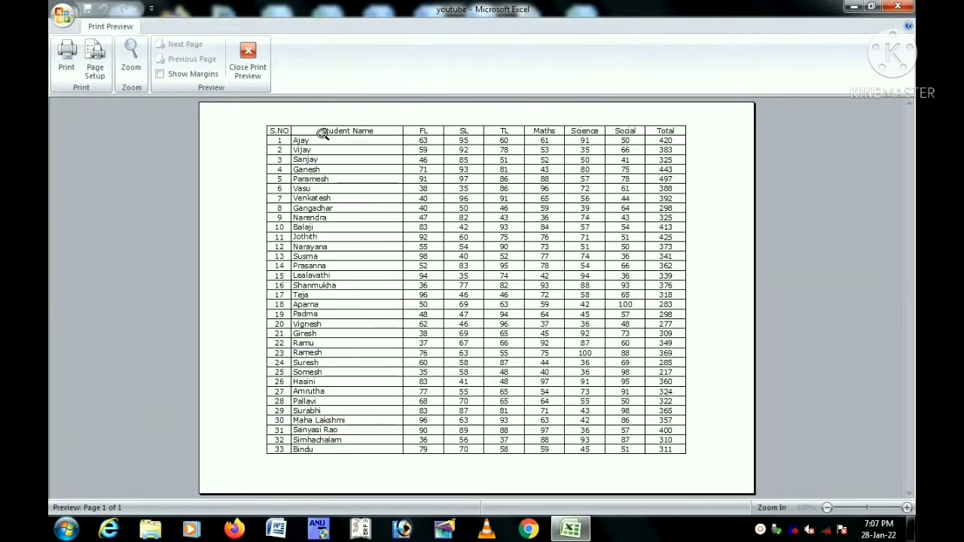
{"action": "left_click", "coordinate": [248, 60]}
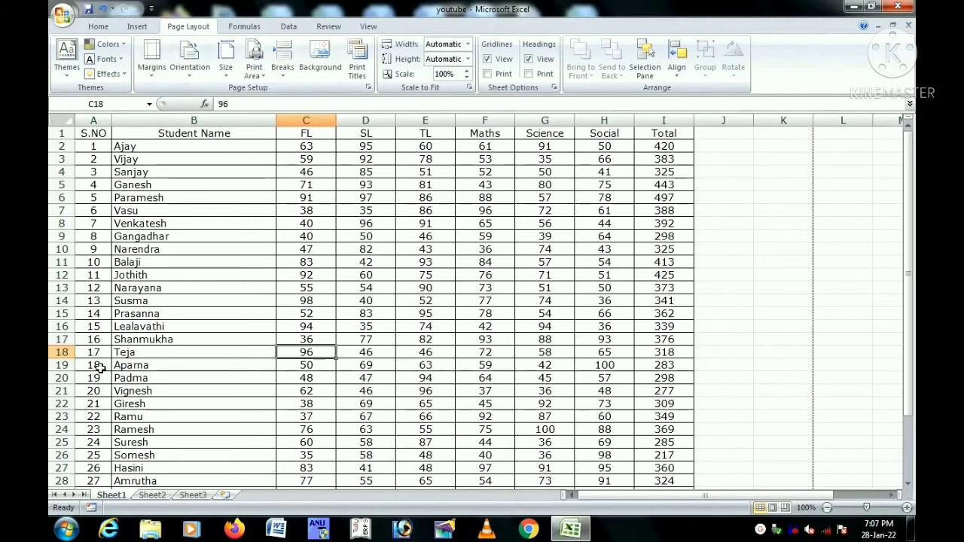
Insert a page break above row 20 of the marks table
{"action": "left_click", "coordinate": [54, 364]}
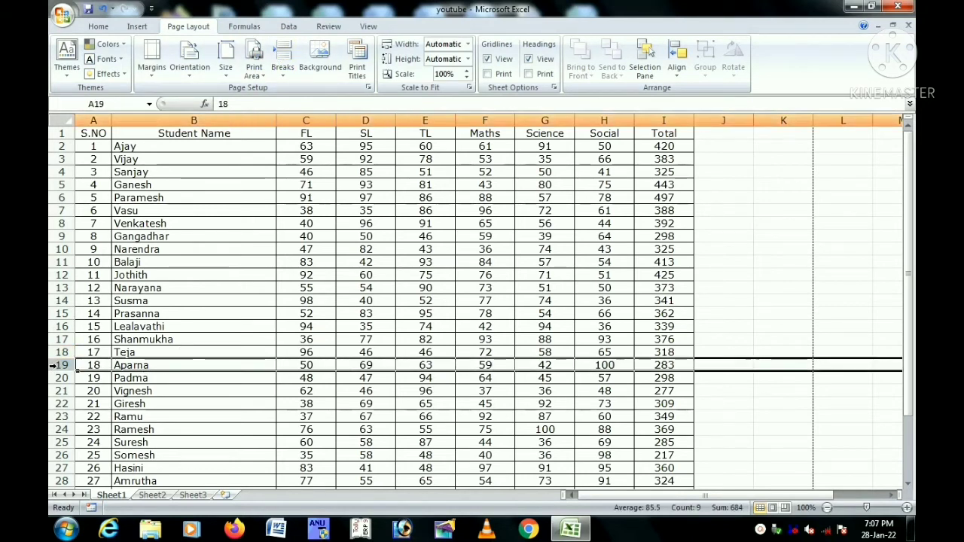
{"action": "left_click", "coordinate": [57, 378]}
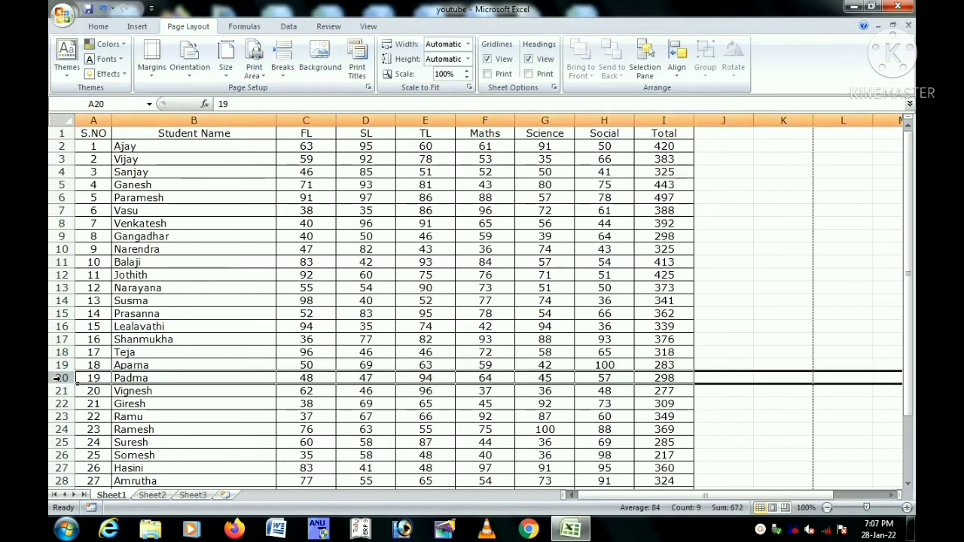
{"action": "left_click", "coordinate": [284, 74]}
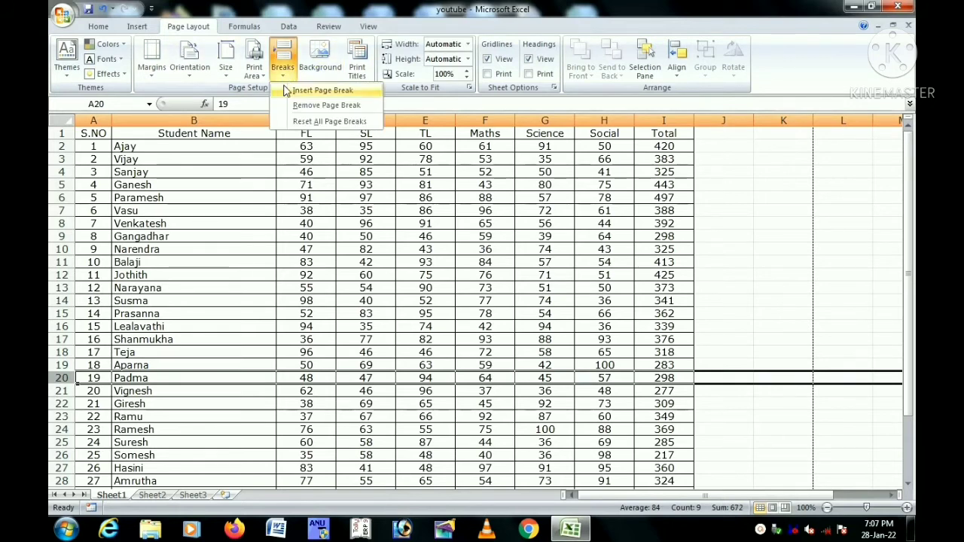
{"action": "left_click", "coordinate": [305, 90]}
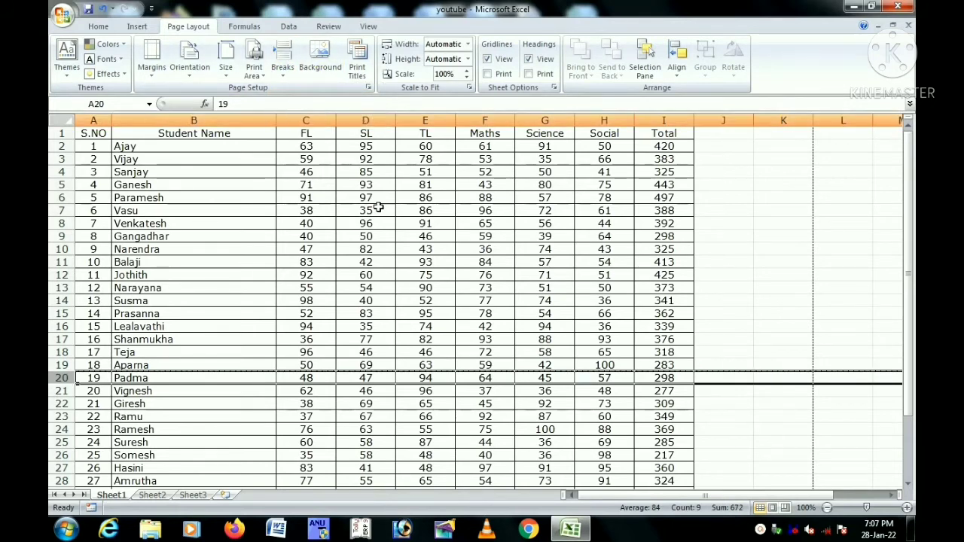
Check in the print preview whether the header row repeats on both pages
{"action": "left_click", "coordinate": [61, 18]}
{"action": "mouse_move", "coordinate": [83, 166]}
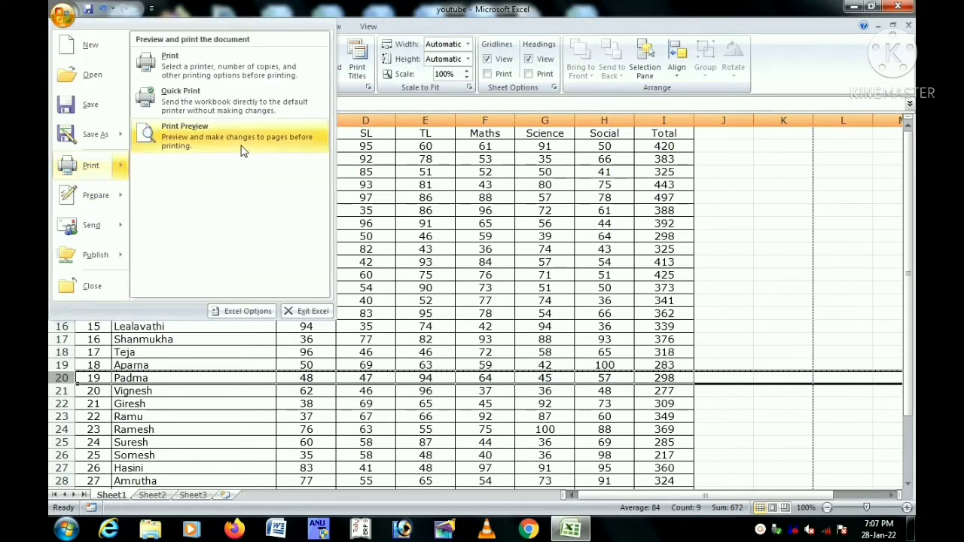
{"action": "left_click", "coordinate": [217, 141]}
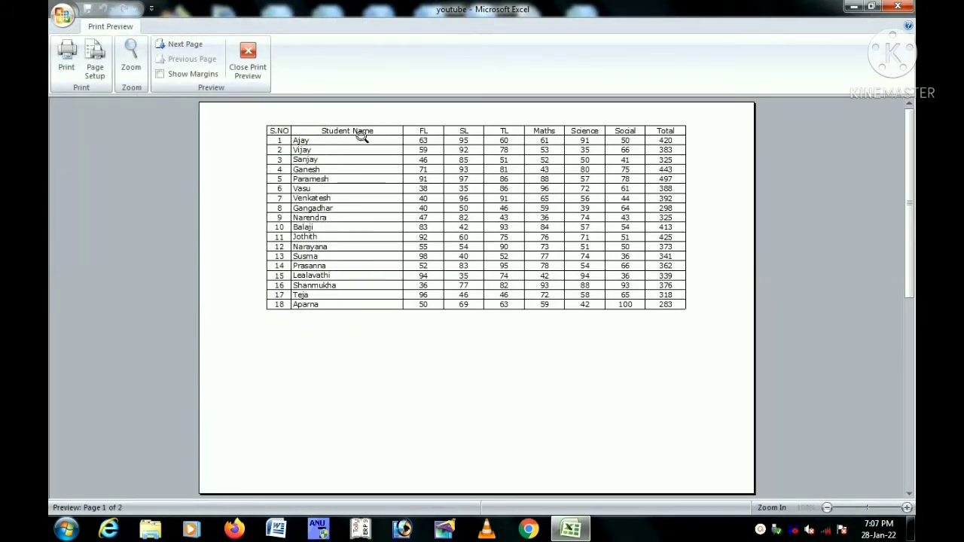
{"action": "left_click", "coordinate": [181, 44]}
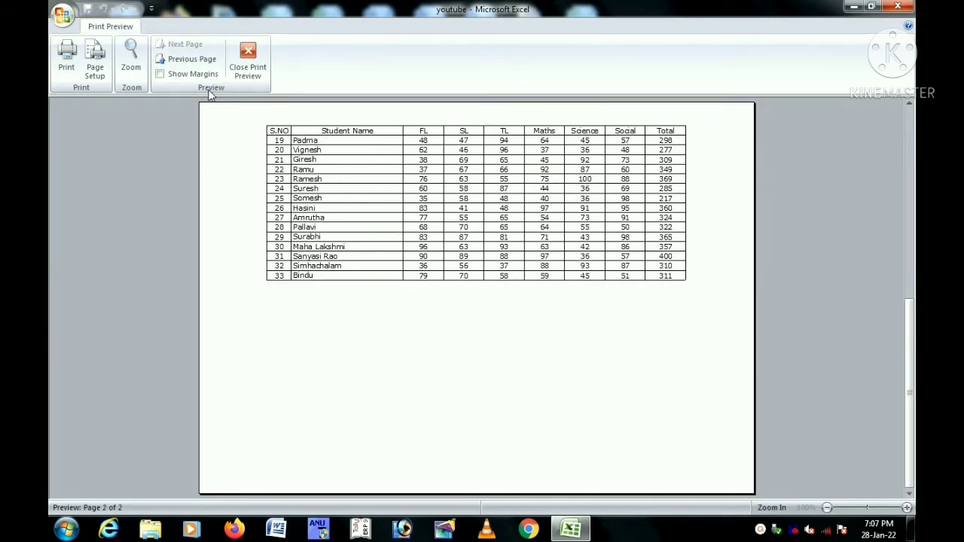
{"action": "left_click", "coordinate": [248, 60]}
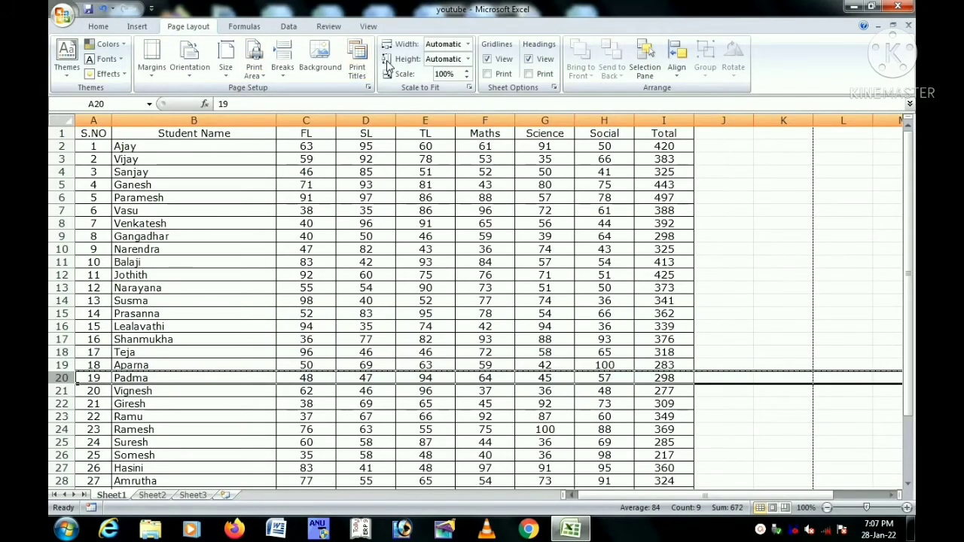
Try the "Over, then down" page order for the sheet and restore "Down, then over"
{"action": "left_click", "coordinate": [357, 54]}
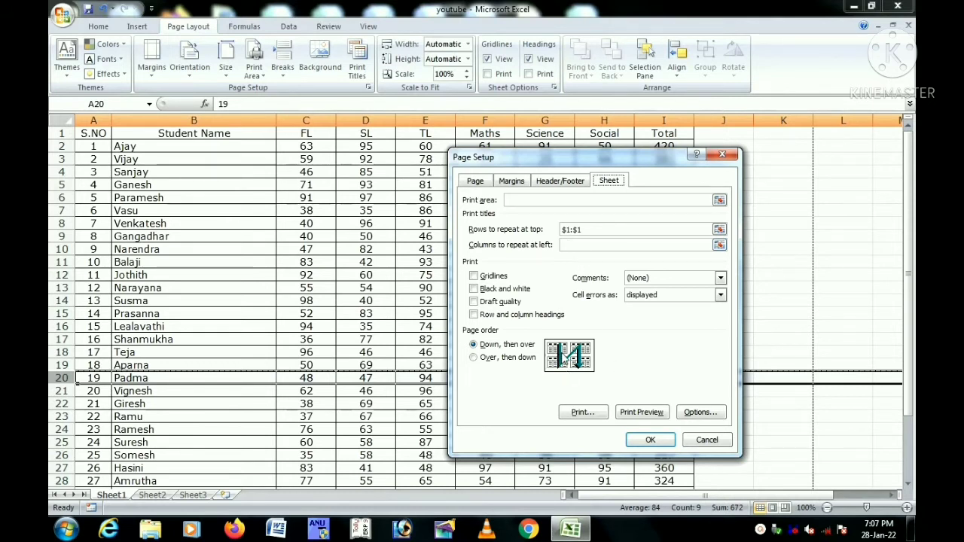
{"action": "left_click", "coordinate": [474, 358]}
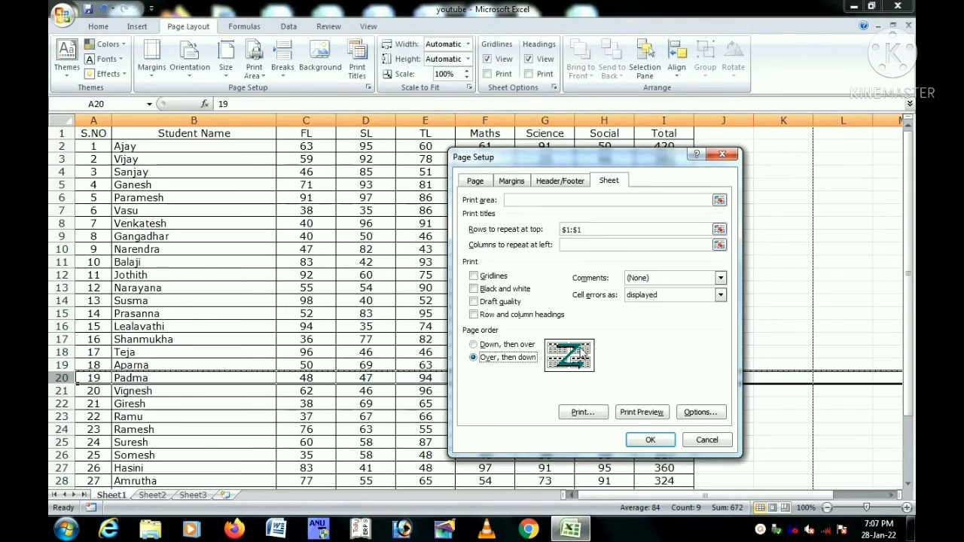
{"action": "left_click", "coordinate": [474, 345]}
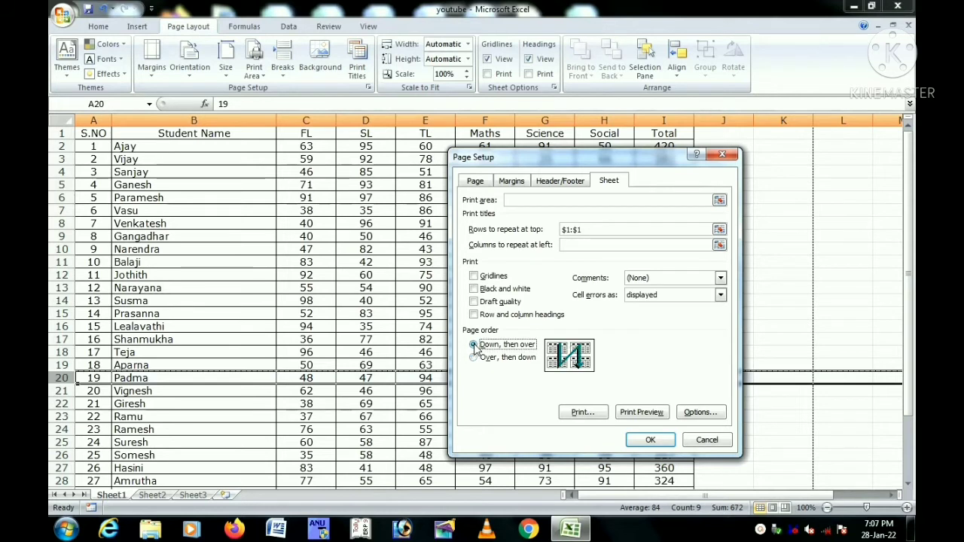
{"action": "left_click", "coordinate": [648, 443]}
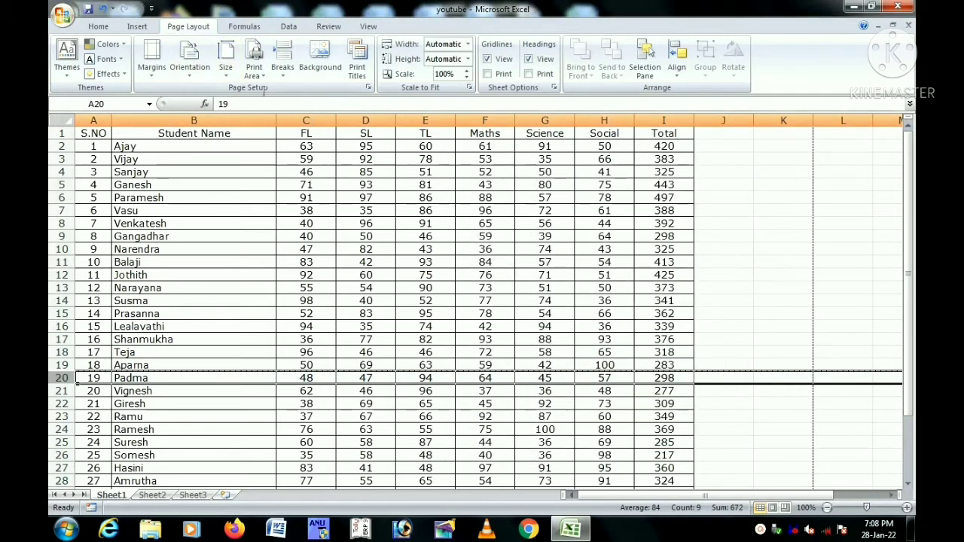
Try portrait orientation, return to landscape, and set the scaling to fit 1 page wide by 1 tall
{"action": "left_click", "coordinate": [368, 88]}
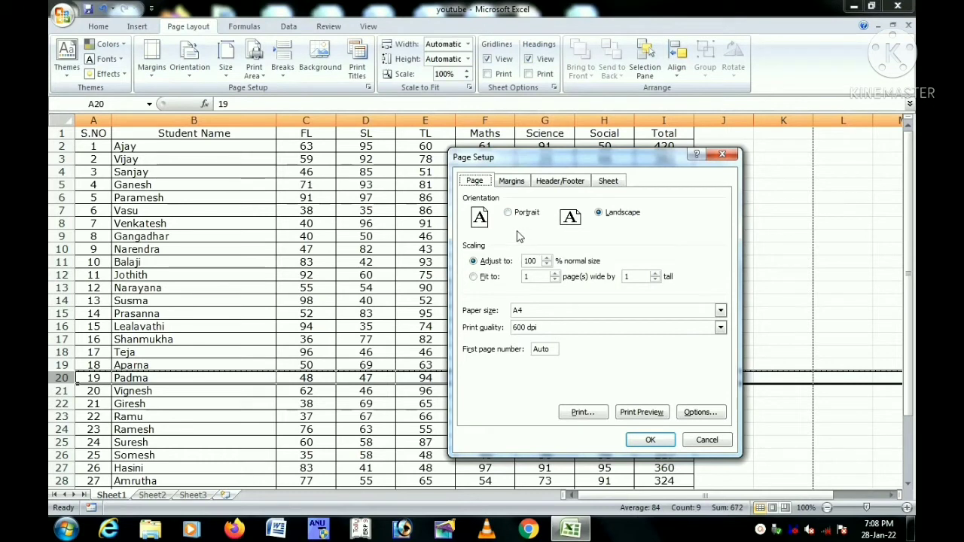
{"action": "left_click", "coordinate": [473, 184]}
{"action": "left_click", "coordinate": [509, 214]}
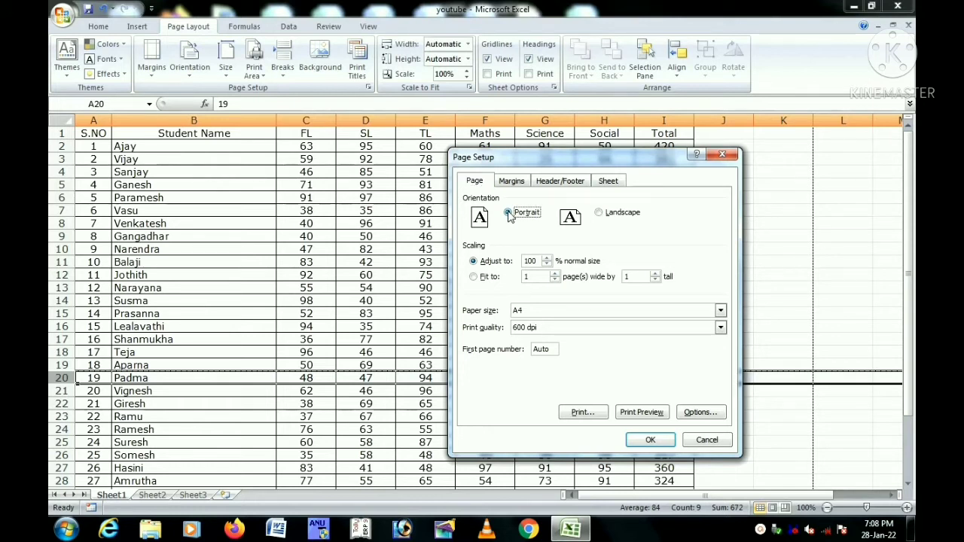
{"action": "left_click", "coordinate": [599, 214]}
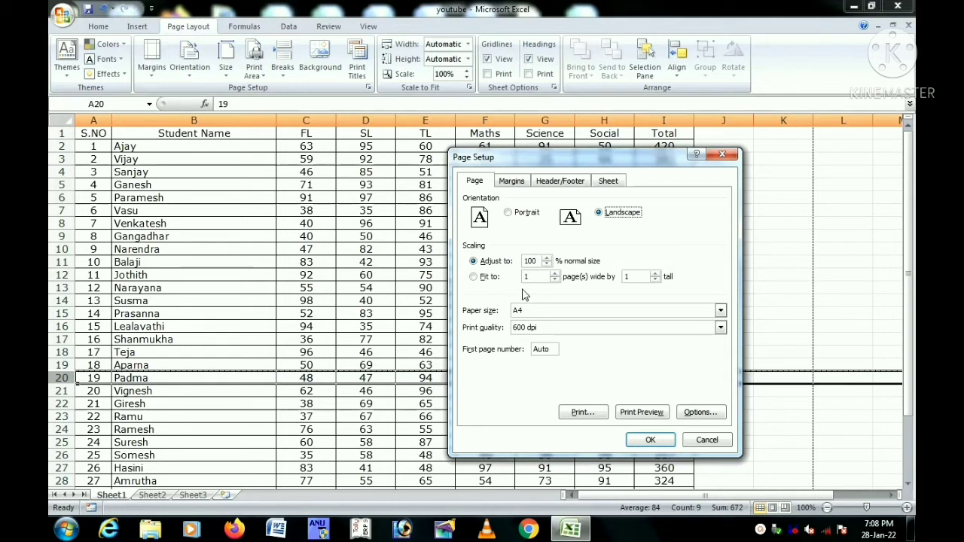
{"action": "left_click", "coordinate": [473, 277]}
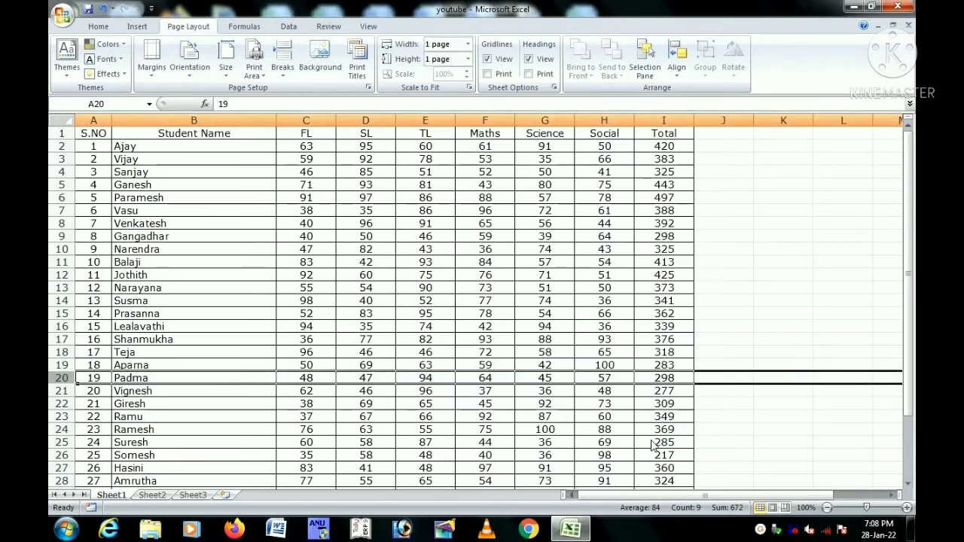
{"action": "left_click", "coordinate": [650, 441]}
Look through the marks table and check the one-page fit in the print preview
{"action": "scroll", "coordinate": [701, 181], "scroll_direction": "down", "scroll_amount": 6}
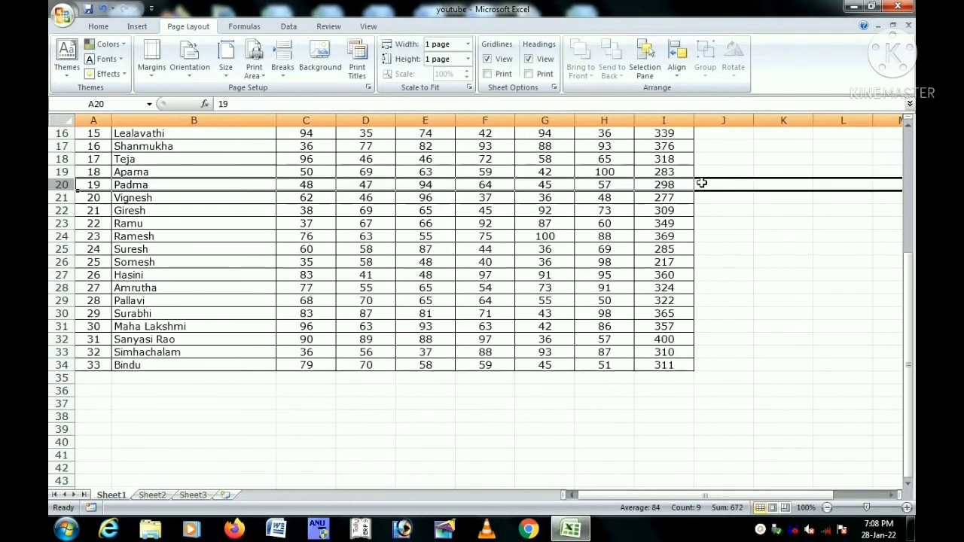
{"action": "scroll", "coordinate": [701, 182], "scroll_direction": "up", "scroll_amount": 6}
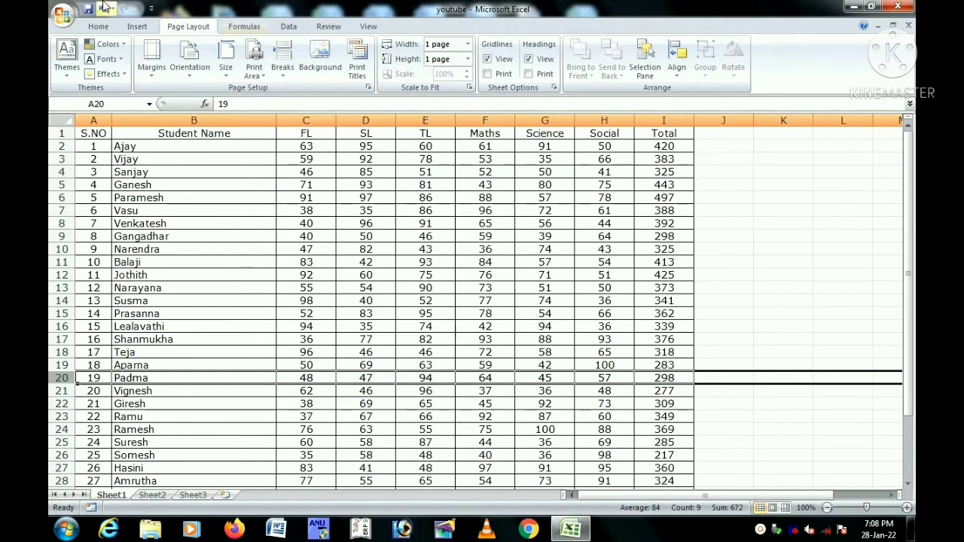
{"action": "left_click", "coordinate": [62, 13]}
{"action": "mouse_move", "coordinate": [83, 169]}
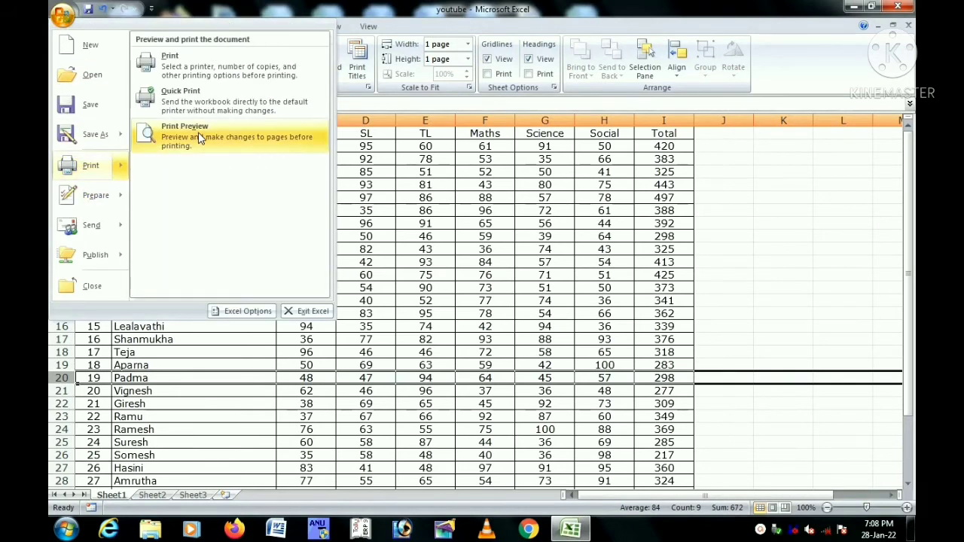
{"action": "left_click", "coordinate": [173, 133]}
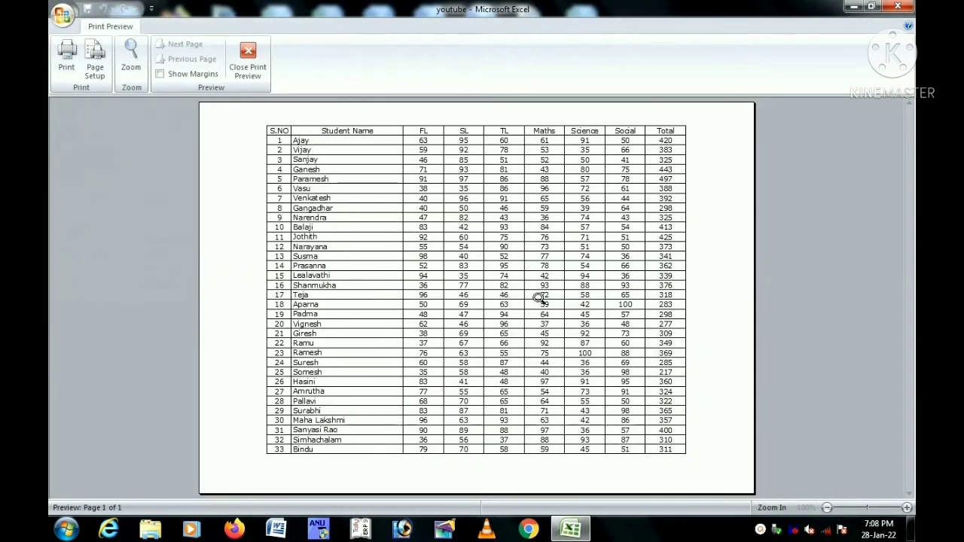
{"action": "left_click", "coordinate": [249, 61]}
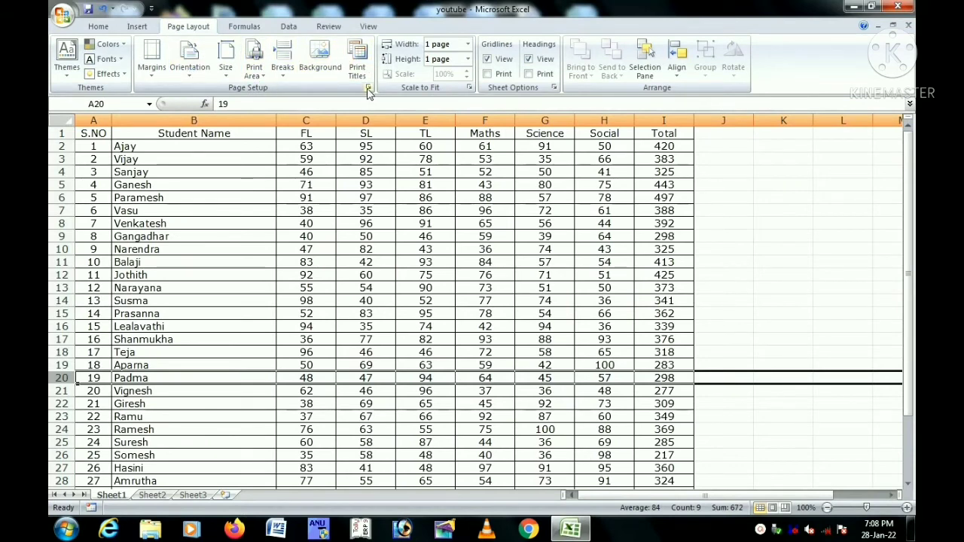
Create a custom header with the page number in the left section, file path in the center section and file name in the right section
{"action": "left_click", "coordinate": [368, 88]}
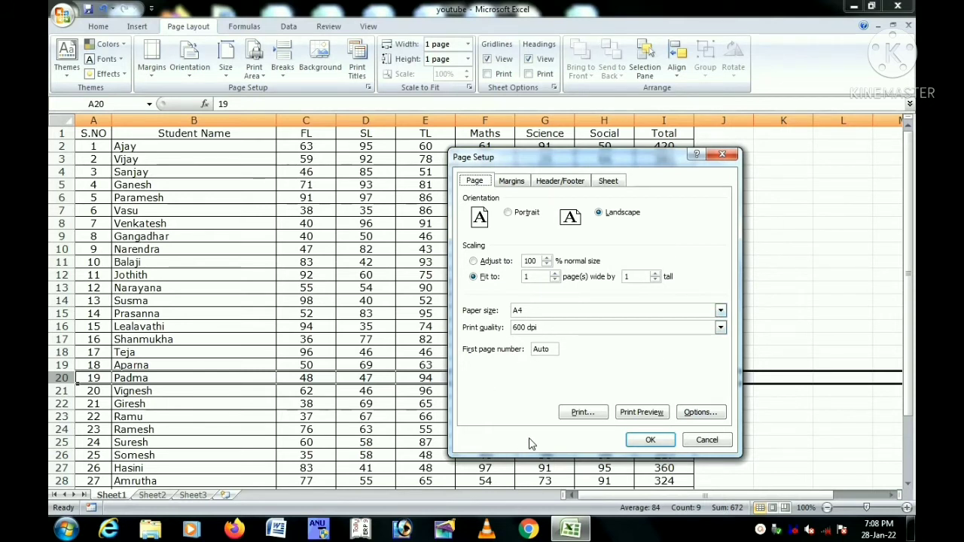
{"action": "left_click", "coordinate": [510, 182]}
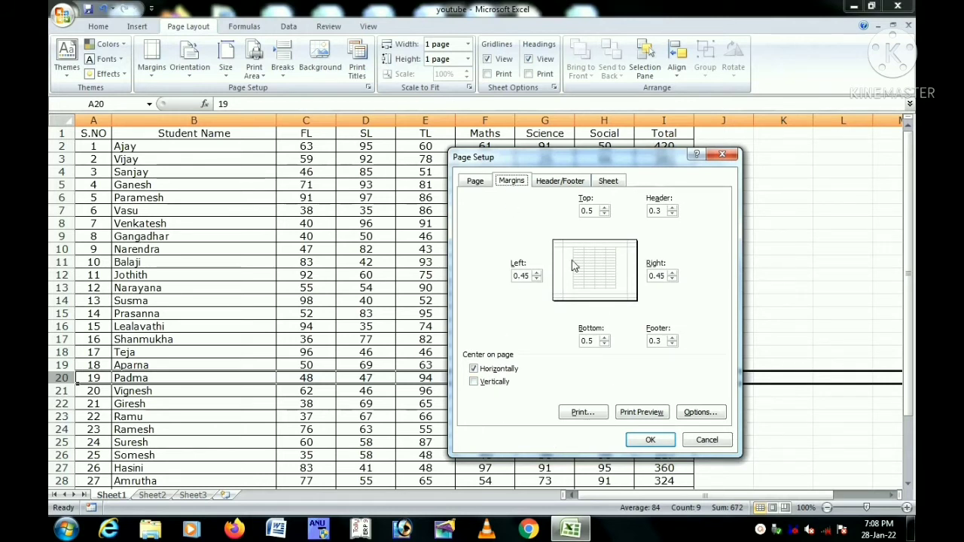
{"action": "left_click", "coordinate": [555, 183]}
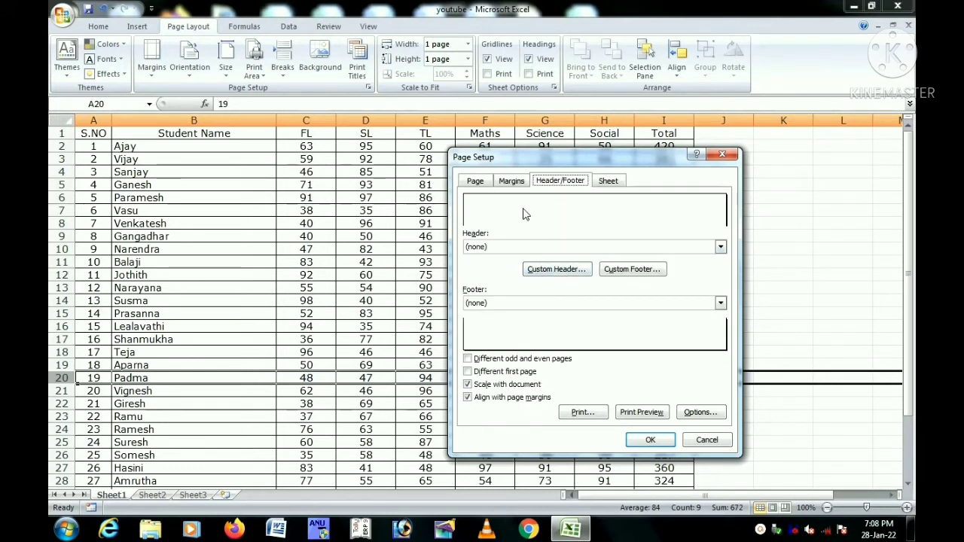
{"action": "left_click", "coordinate": [553, 273]}
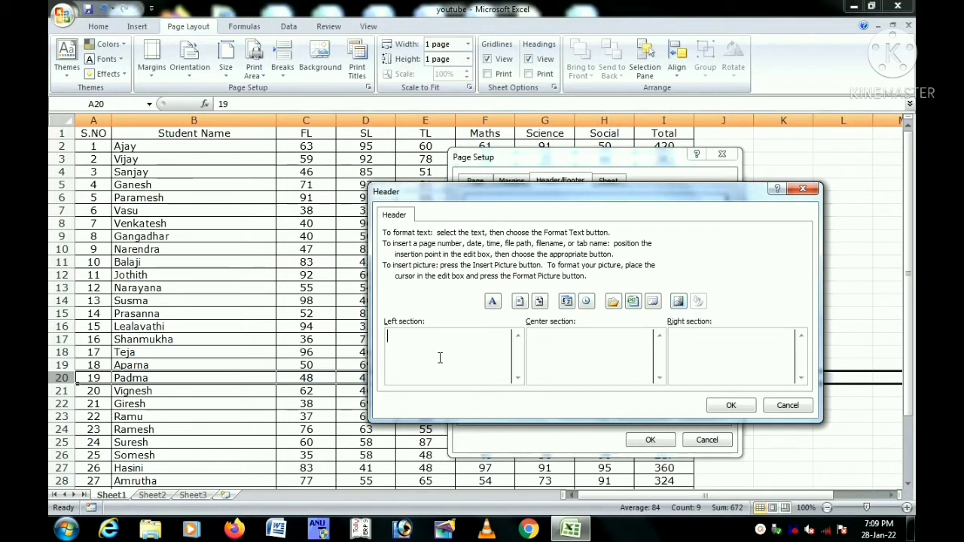
{"action": "left_click", "coordinate": [520, 302]}
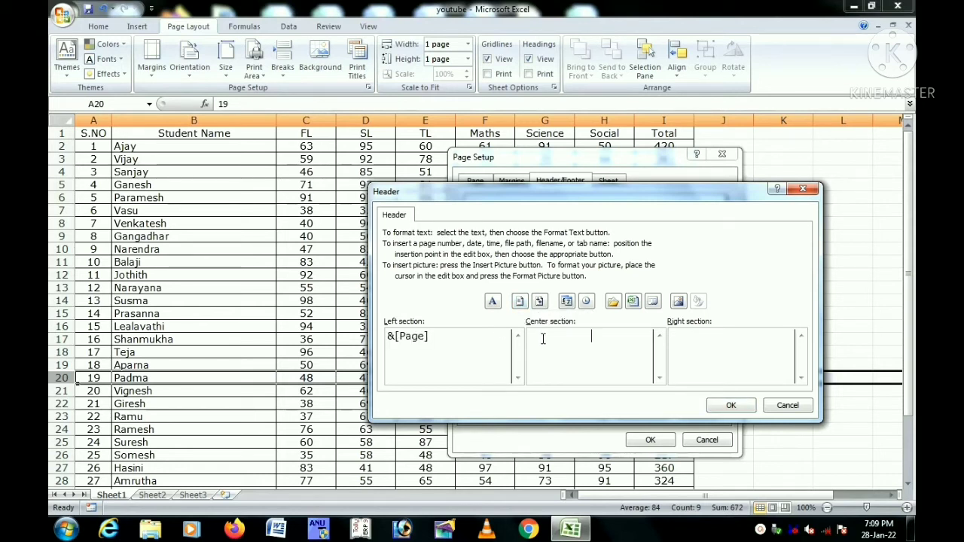
{"action": "left_click", "coordinate": [613, 302]}
{"action": "left_click", "coordinate": [633, 302]}
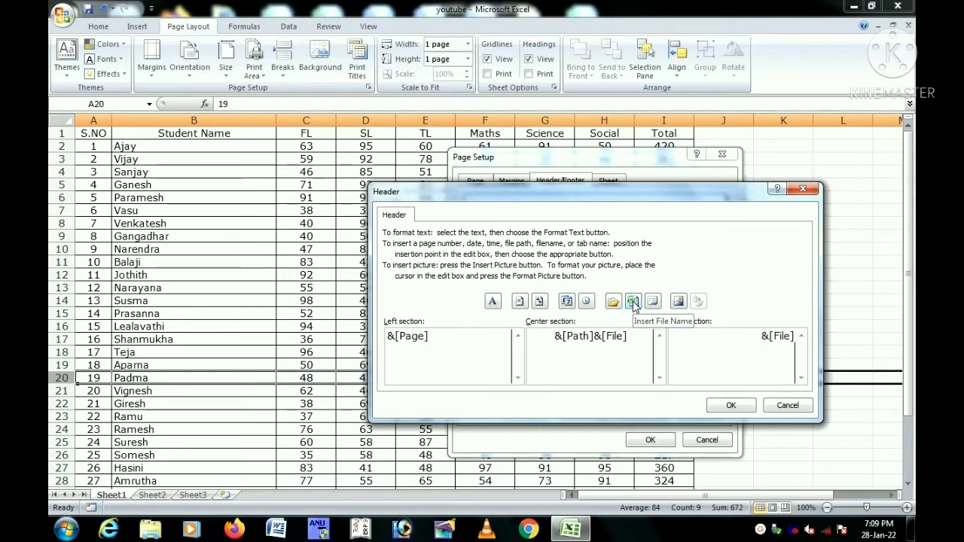
{"action": "left_click", "coordinate": [730, 405]}
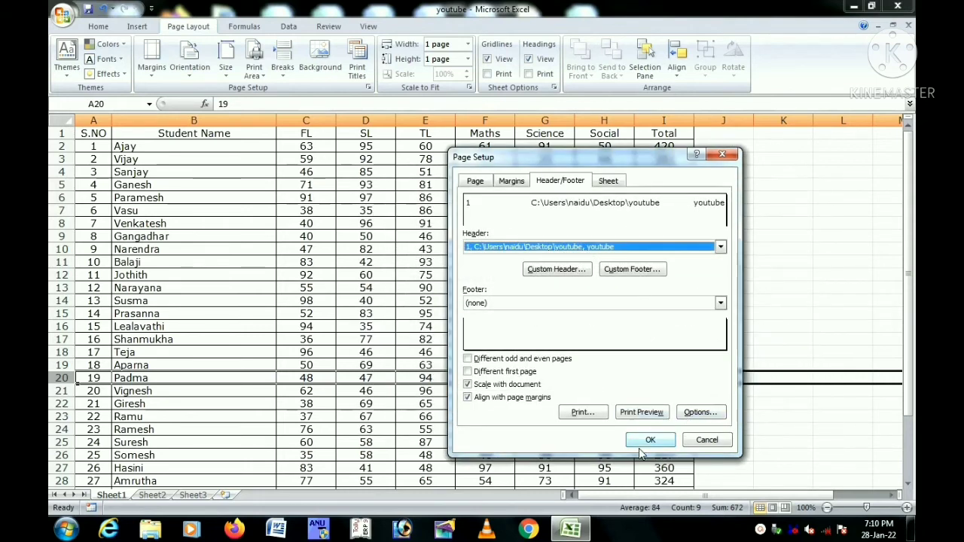
{"action": "left_click", "coordinate": [650, 441]}
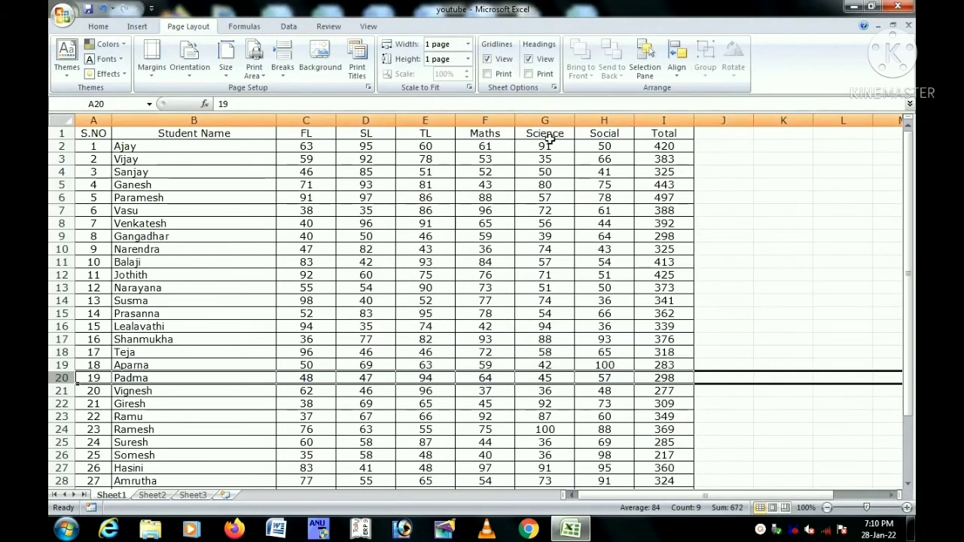
Check the custom header of the marks sheet in the print preview
{"action": "left_click", "coordinate": [62, 15]}
{"action": "mouse_move", "coordinate": [89, 164]}
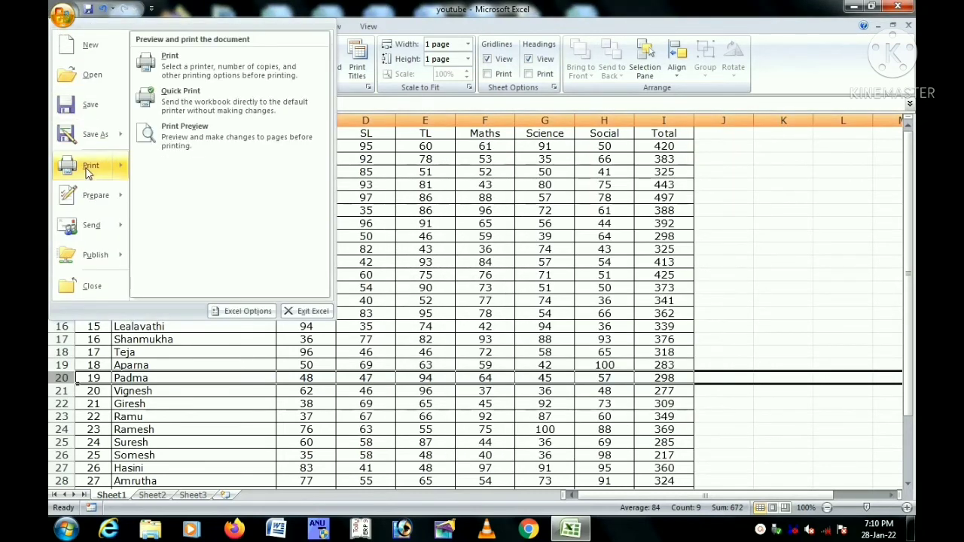
{"action": "left_click", "coordinate": [183, 142]}
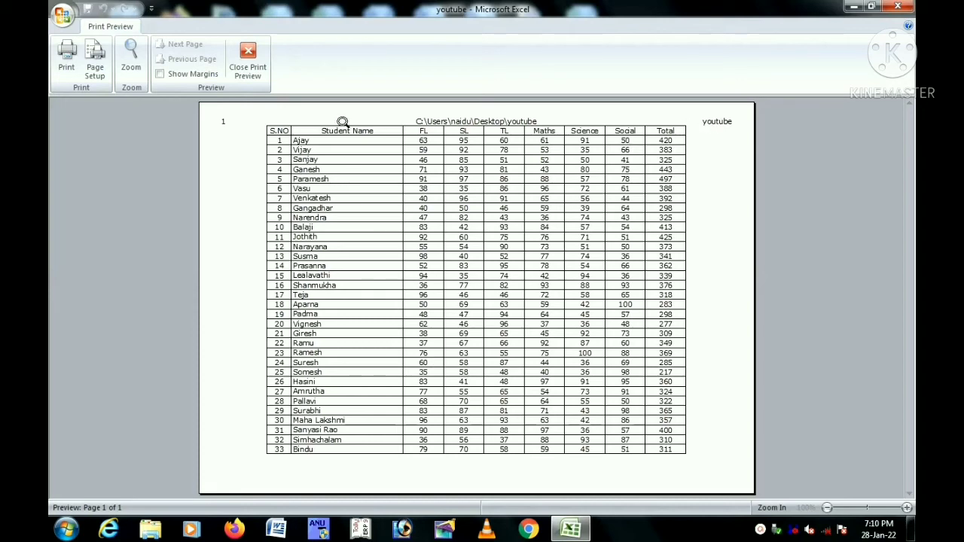
{"action": "left_click", "coordinate": [248, 53]}
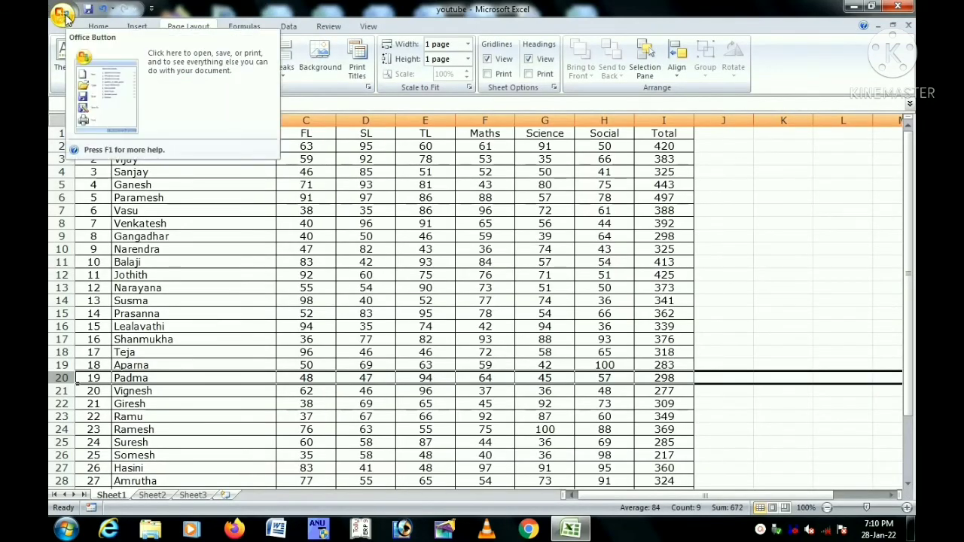
{"action": "left_click", "coordinate": [468, 413]}
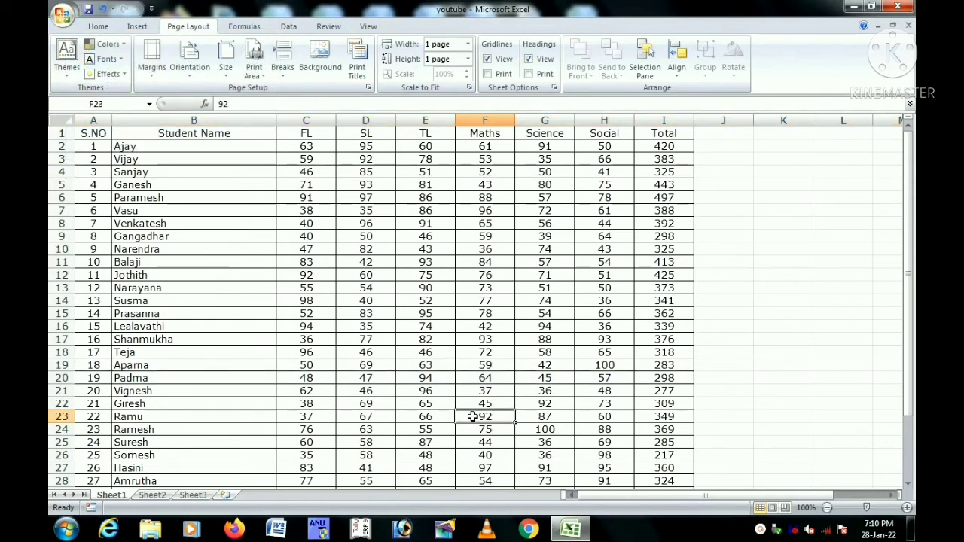
{"action": "left_click", "coordinate": [283, 69]}
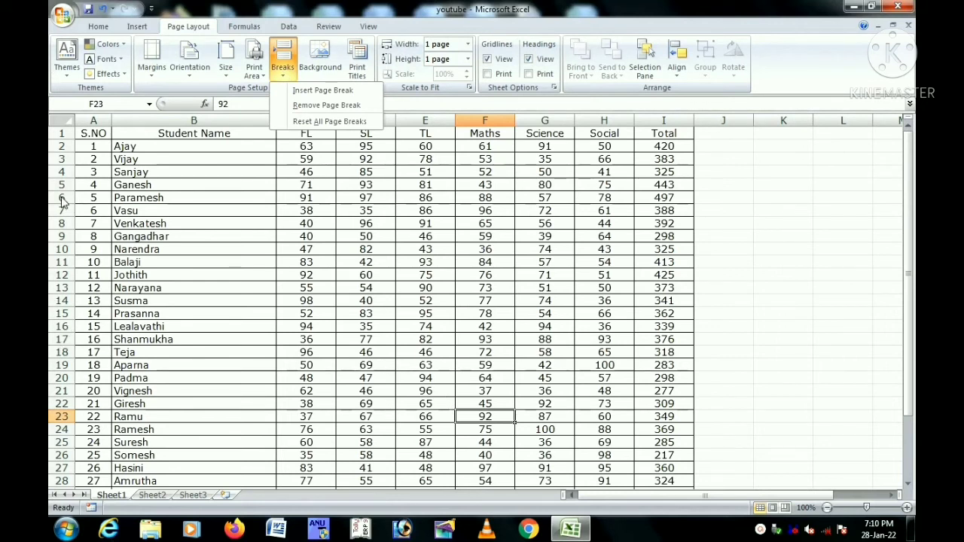
{"action": "left_click", "coordinate": [203, 203]}
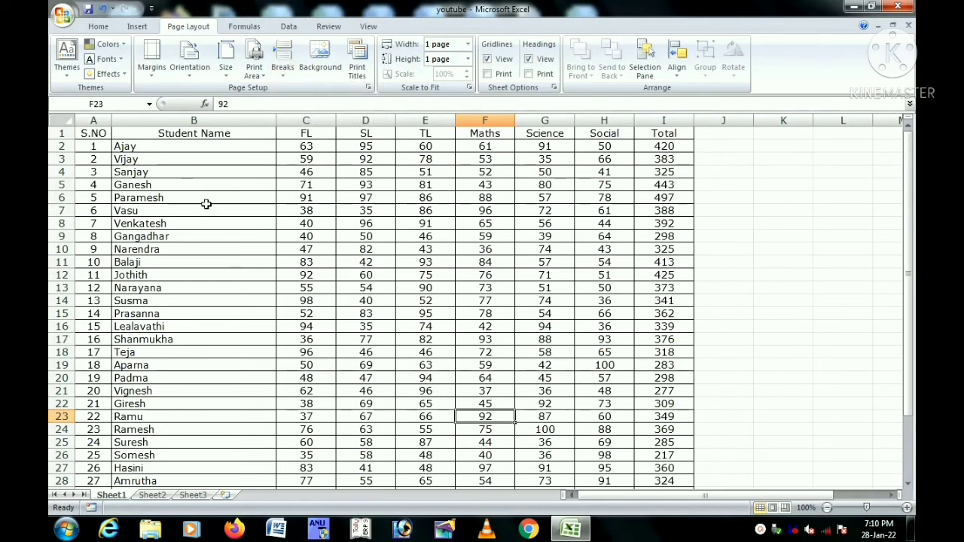
{"action": "left_click", "coordinate": [357, 64]}
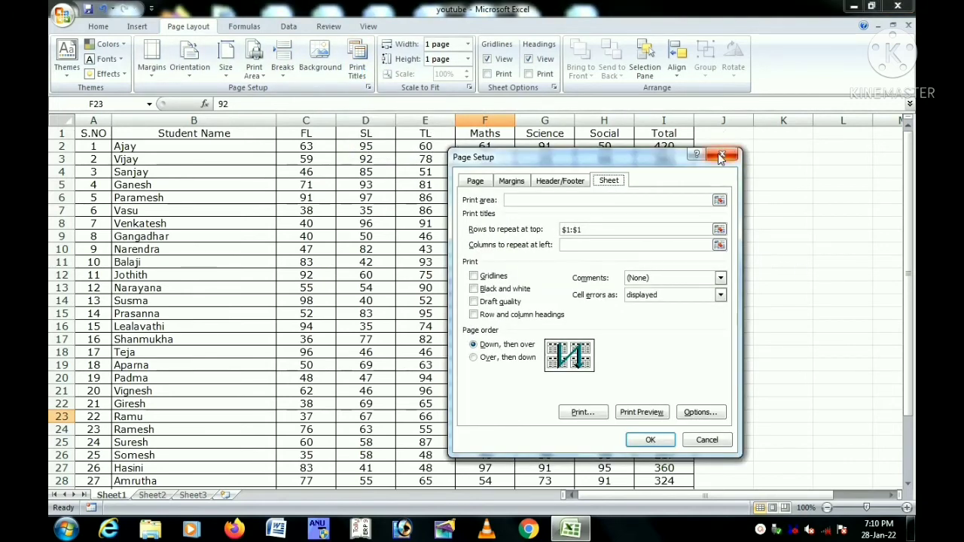
{"action": "left_click", "coordinate": [720, 156]}
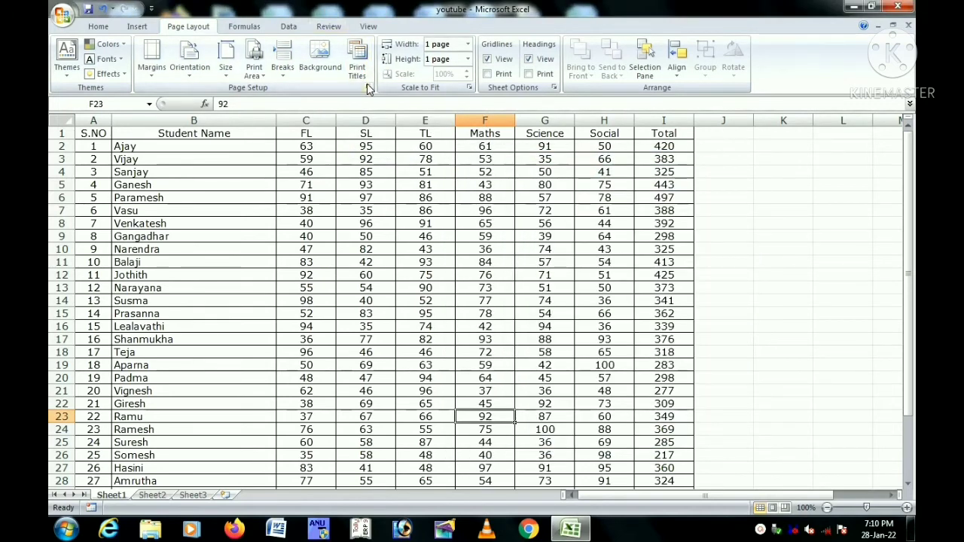
Create a custom footer with the page number in the left section, date in the center section and time in the right section
{"action": "left_click", "coordinate": [368, 86]}
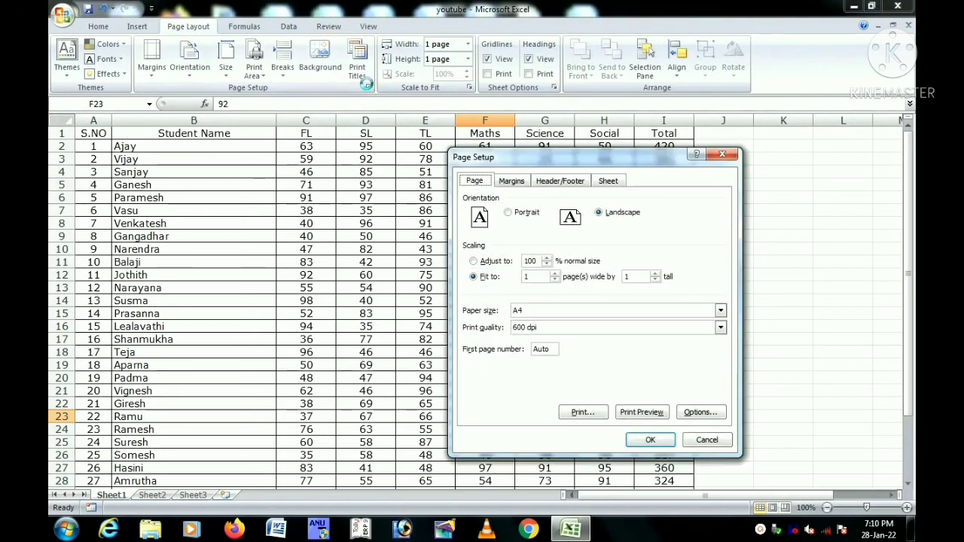
{"action": "left_click", "coordinate": [558, 182]}
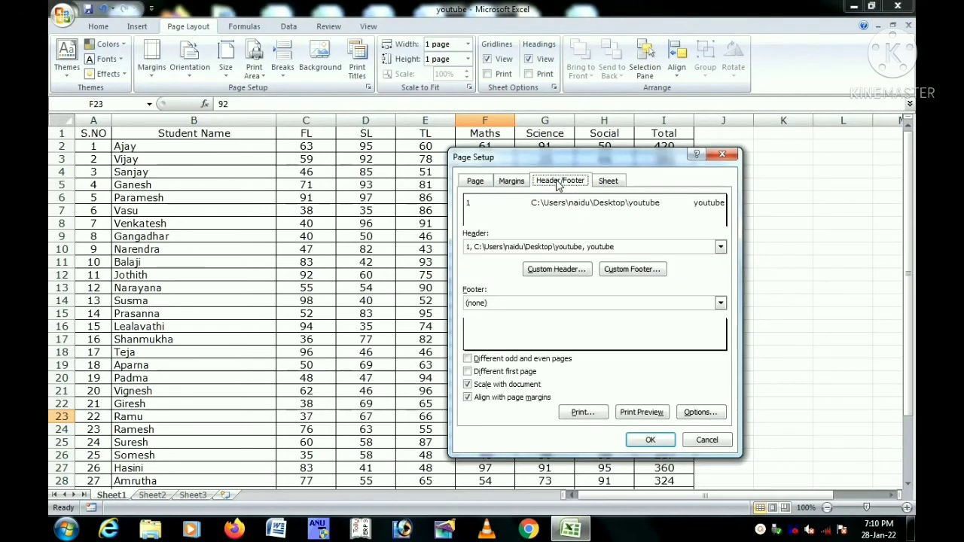
{"action": "left_click", "coordinate": [619, 271]}
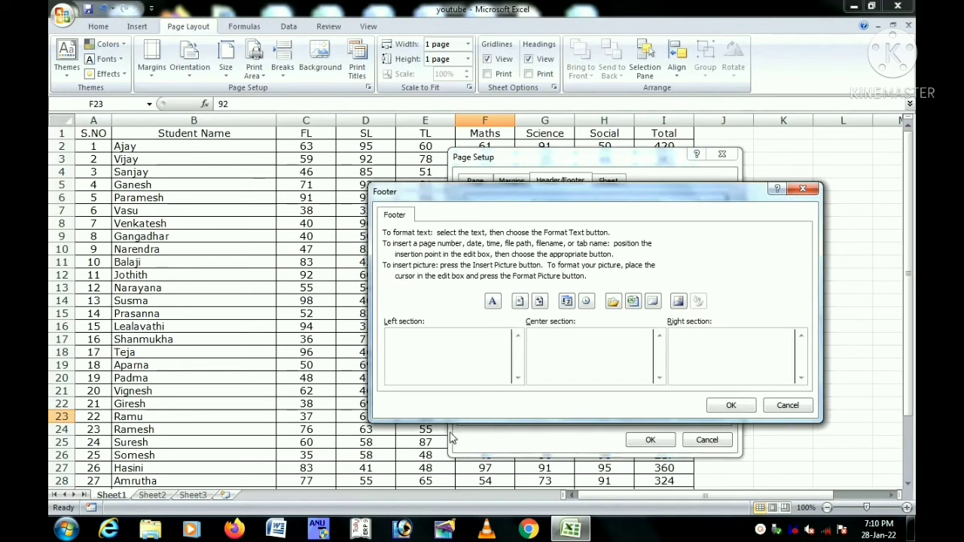
{"action": "left_click", "coordinate": [519, 301]}
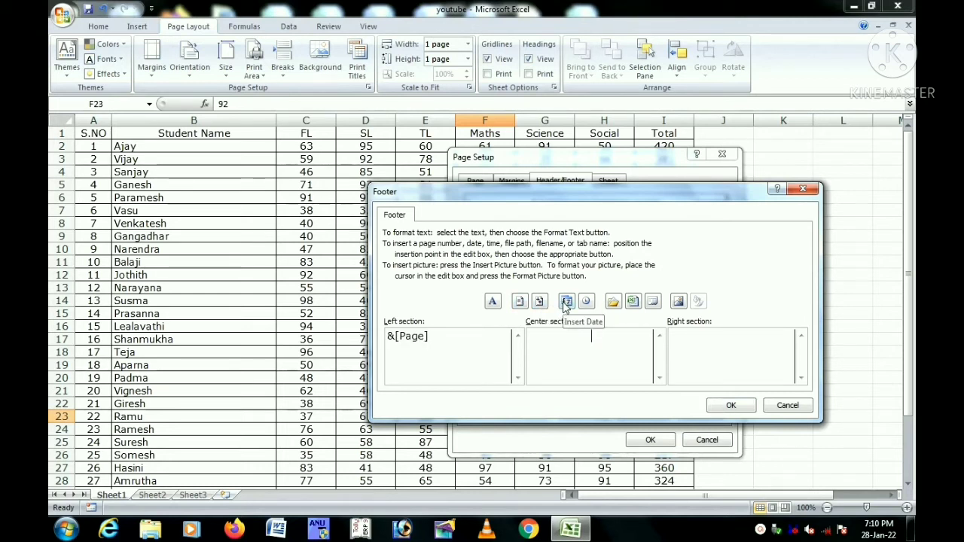
{"action": "left_click", "coordinate": [566, 302]}
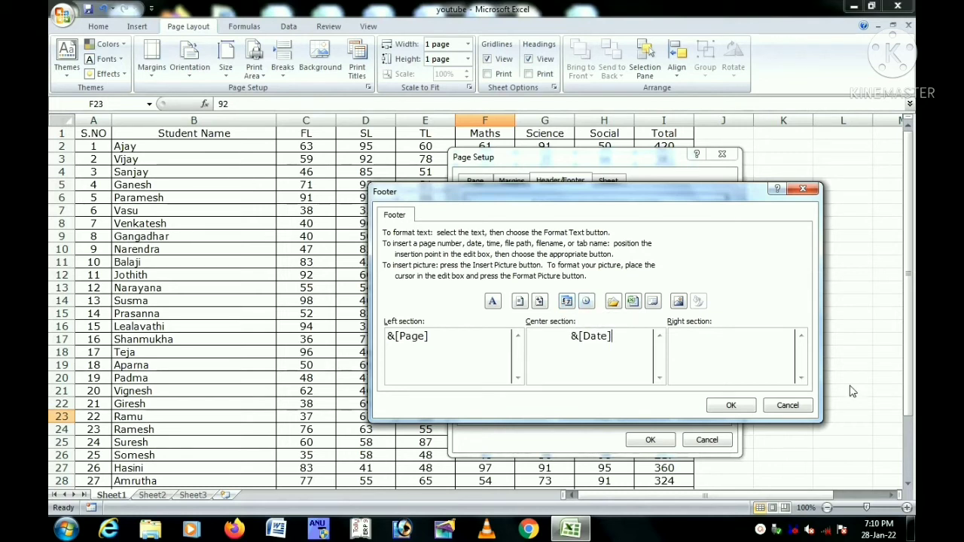
{"action": "left_click", "coordinate": [695, 342]}
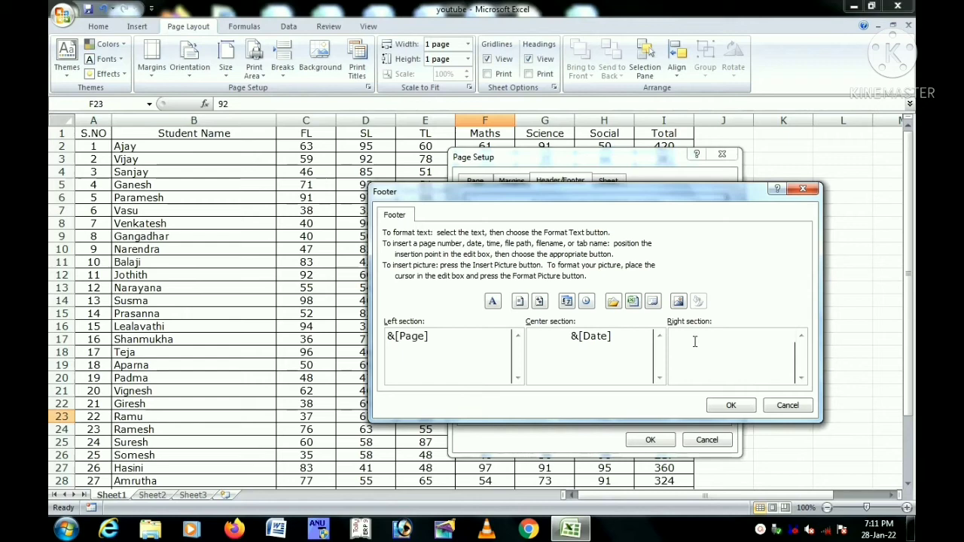
{"action": "left_click", "coordinate": [587, 301]}
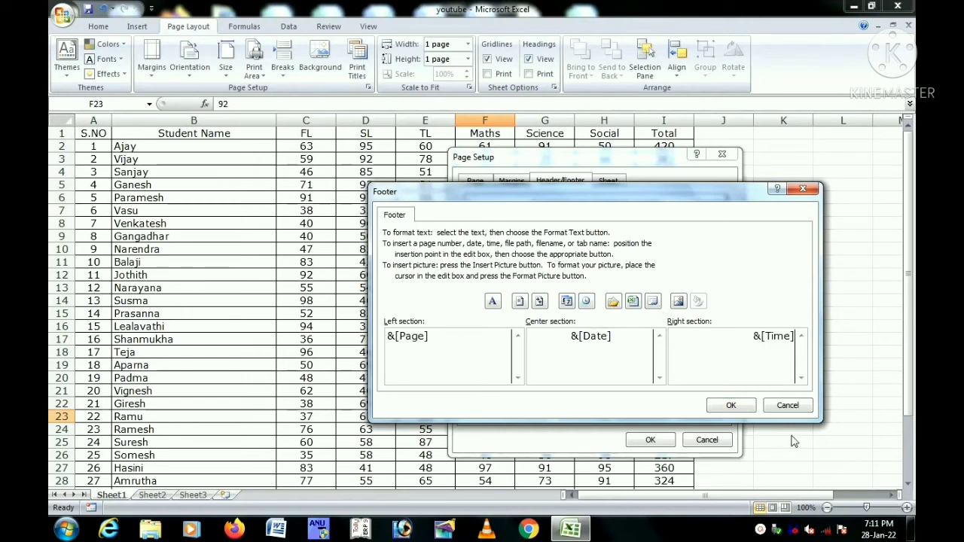
{"action": "left_click", "coordinate": [727, 405]}
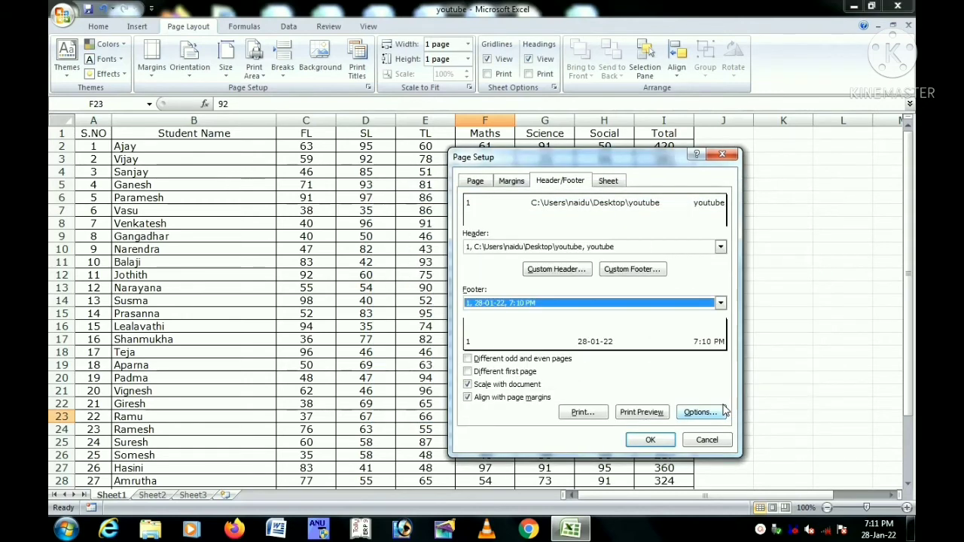
{"action": "left_click", "coordinate": [648, 442]}
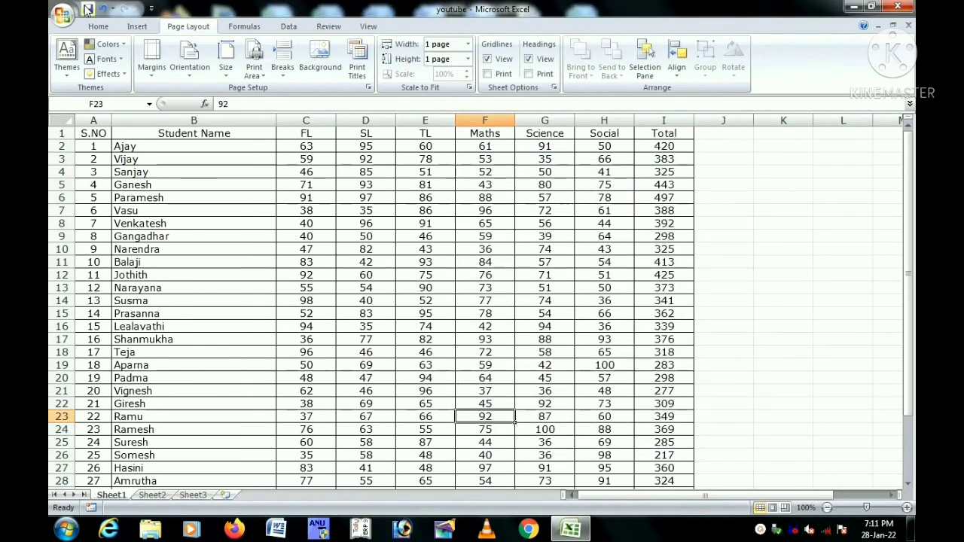
Check the custom footer of the marks sheet in the print preview
{"action": "left_click", "coordinate": [62, 16]}
{"action": "mouse_move", "coordinate": [79, 166]}
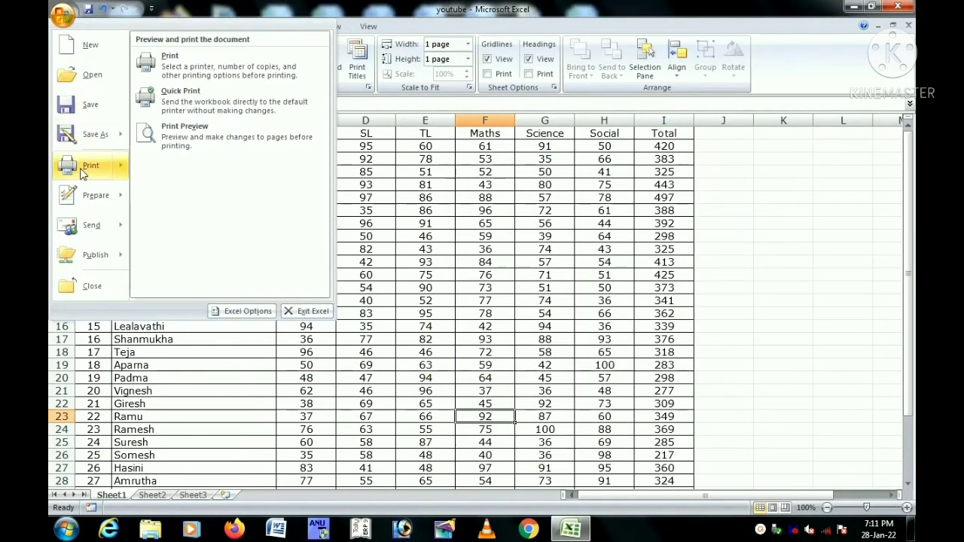
{"action": "left_click", "coordinate": [202, 142]}
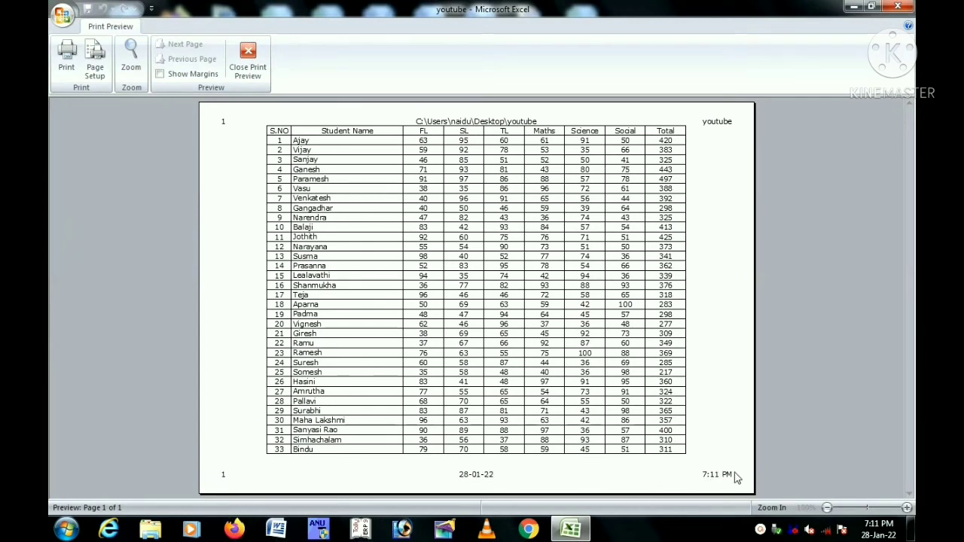
{"action": "left_click", "coordinate": [253, 55]}
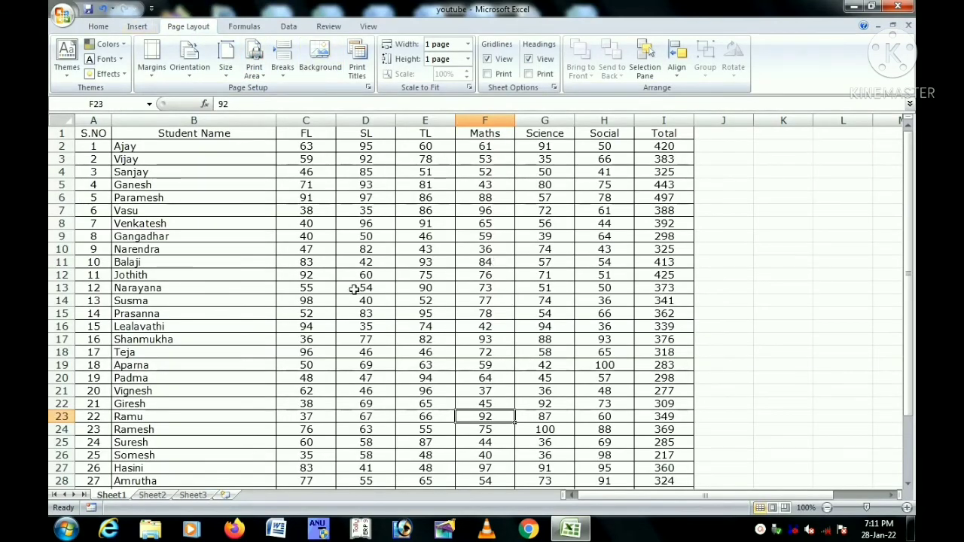
Try scaling the printout to a width of 4 pages and check it in the print preview
{"action": "left_click", "coordinate": [467, 43]}
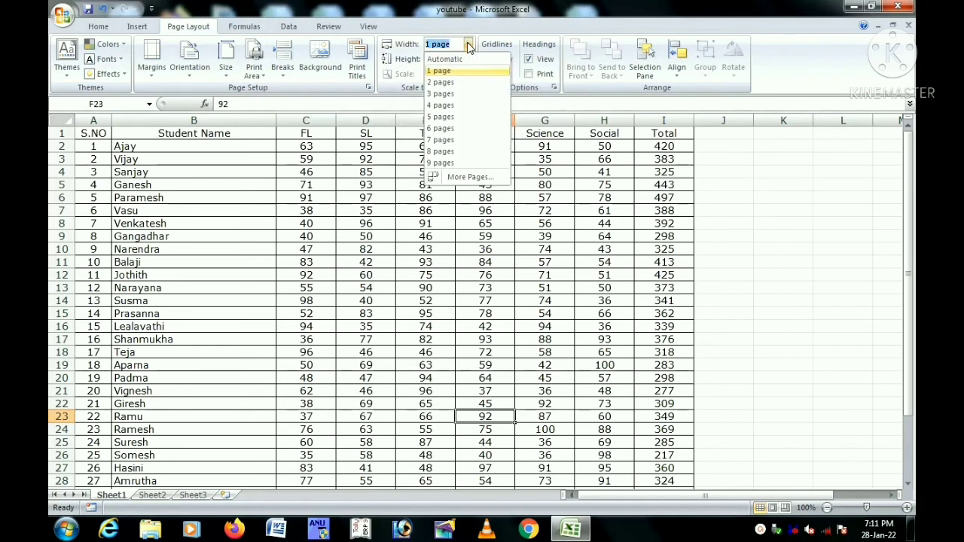
{"action": "left_click", "coordinate": [440, 107]}
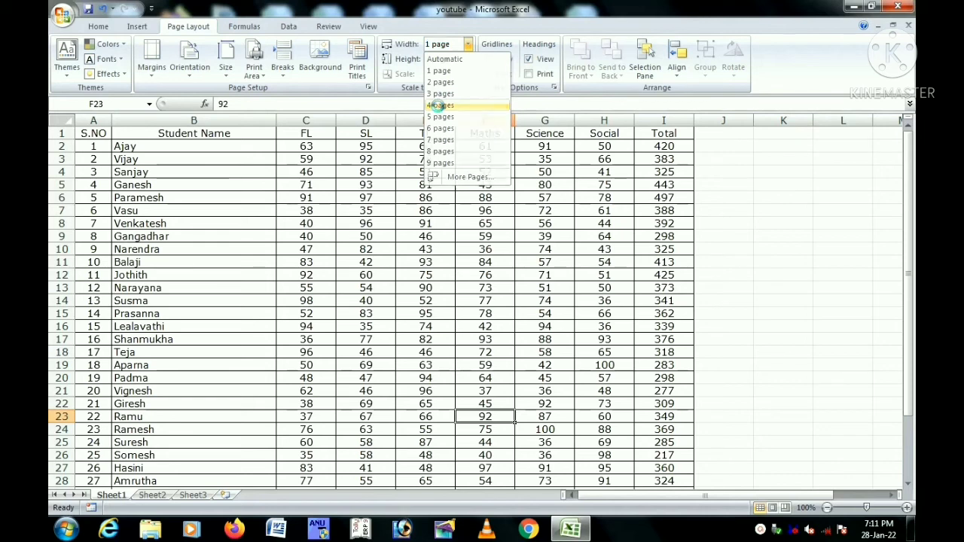
{"action": "left_click", "coordinate": [61, 14]}
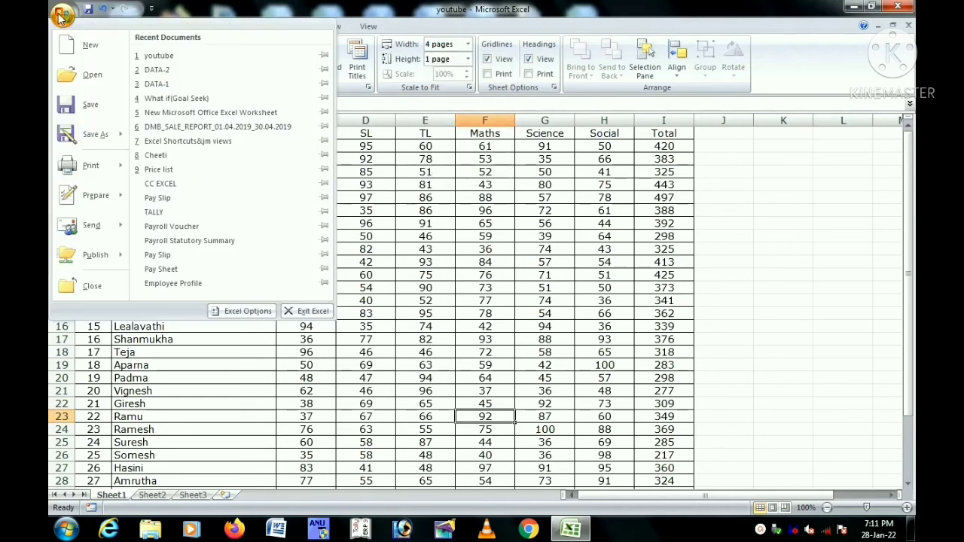
{"action": "mouse_move", "coordinate": [83, 167]}
{"action": "left_click", "coordinate": [172, 143]}
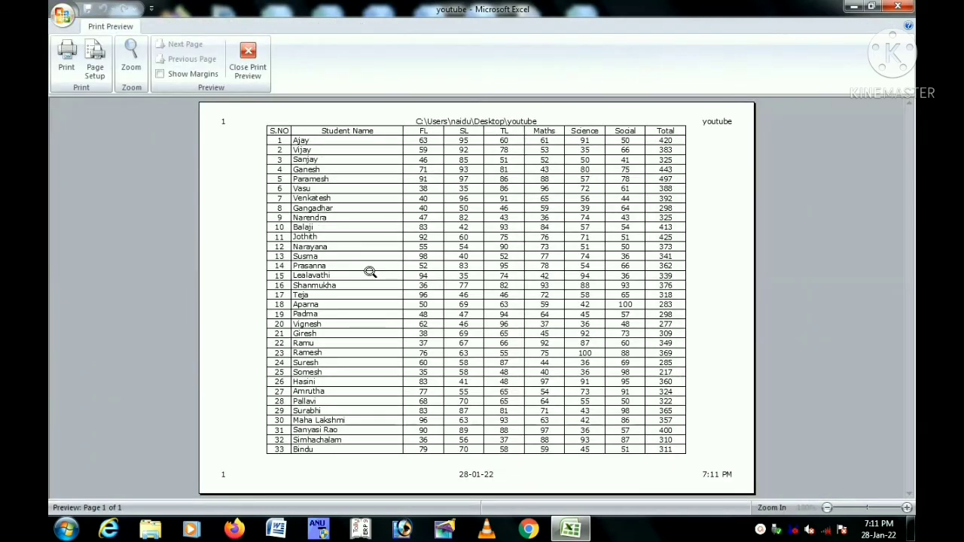
{"action": "left_click", "coordinate": [247, 60]}
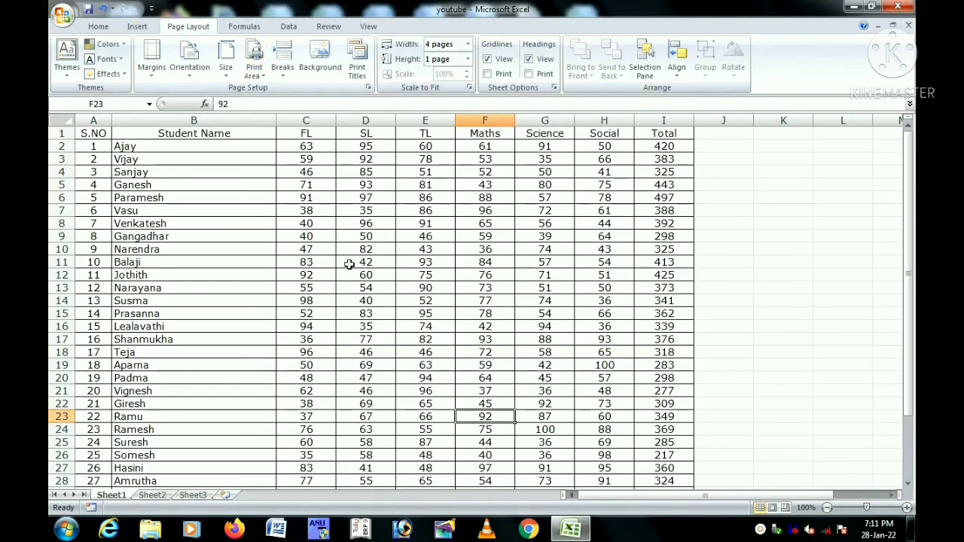
Set both the width and height of the print scaling to Automatic
{"action": "left_click", "coordinate": [468, 43]}
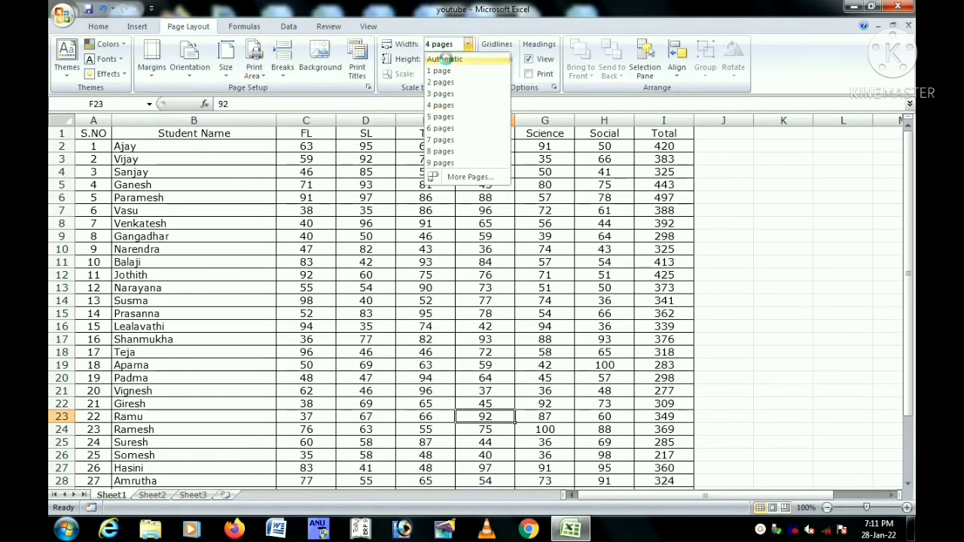
{"action": "left_click", "coordinate": [449, 60]}
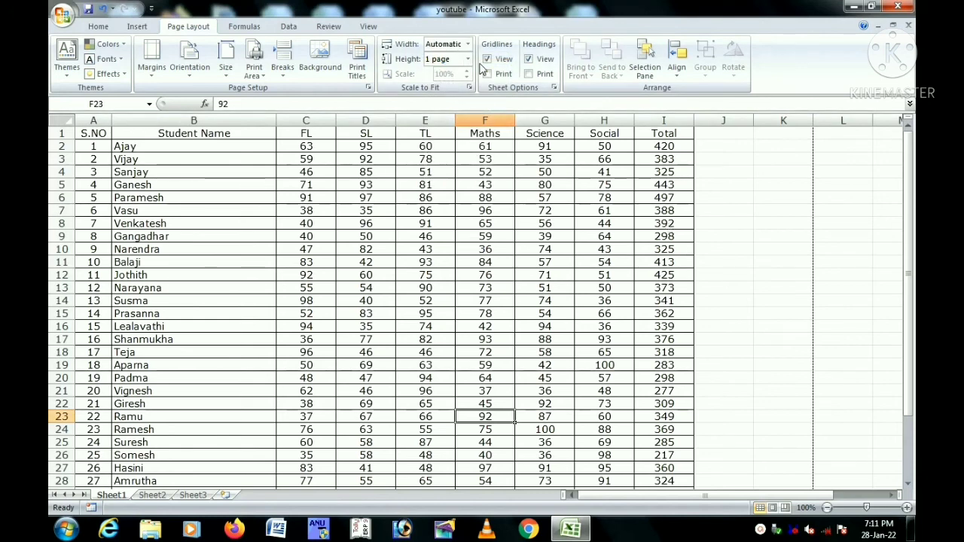
{"action": "left_click", "coordinate": [468, 58]}
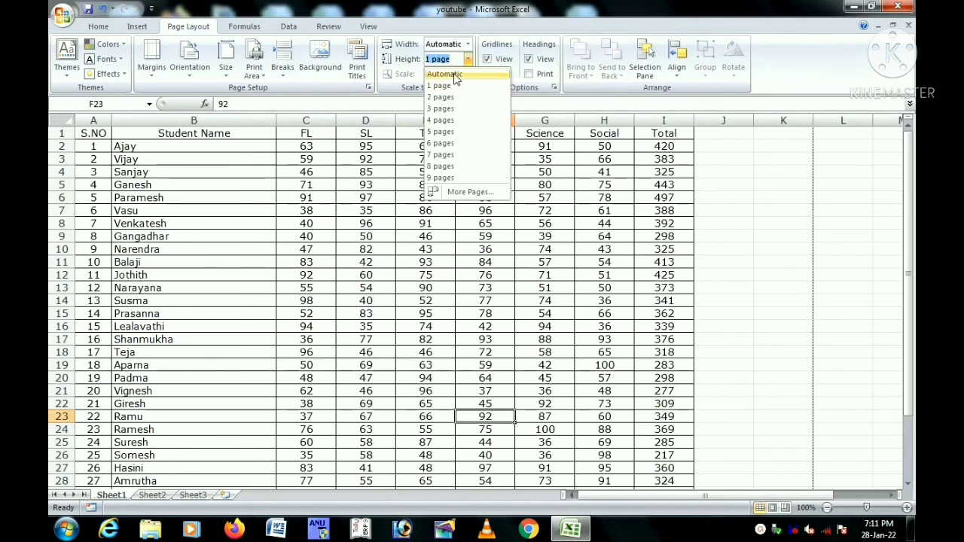
{"action": "left_click", "coordinate": [453, 75]}
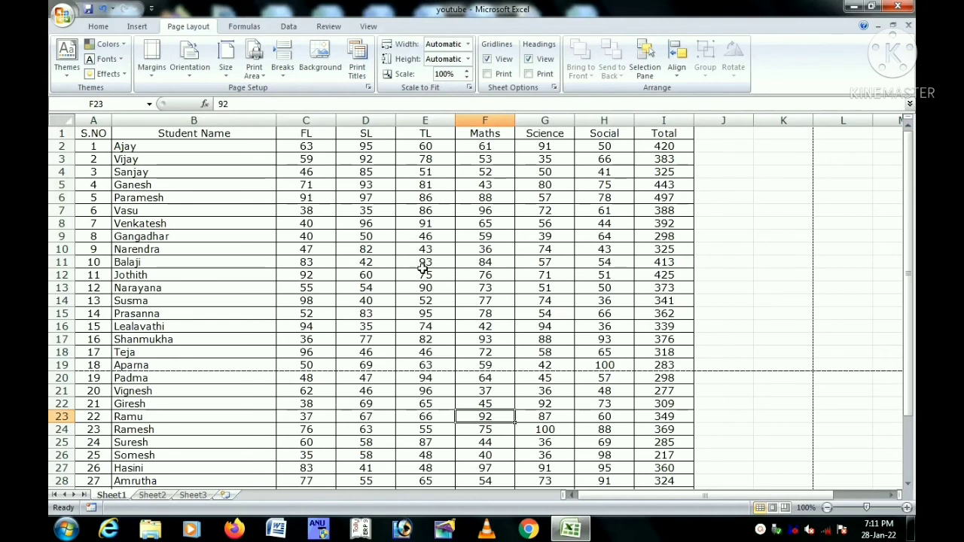
Try reducing the print scale to 85% and restore it to 100%
{"action": "left_click", "coordinate": [466, 78]}
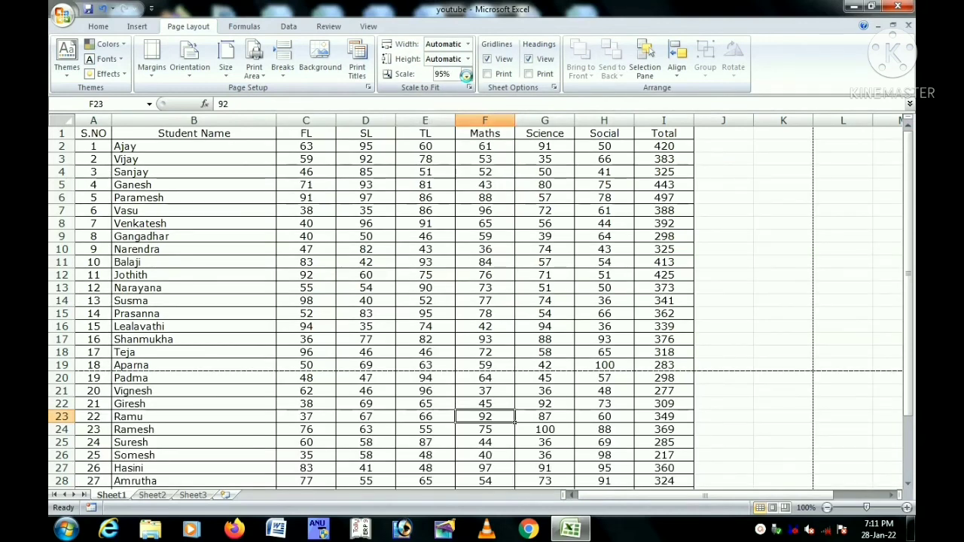
{"action": "left_click", "coordinate": [467, 79]}
{"action": "left_click", "coordinate": [467, 78]}
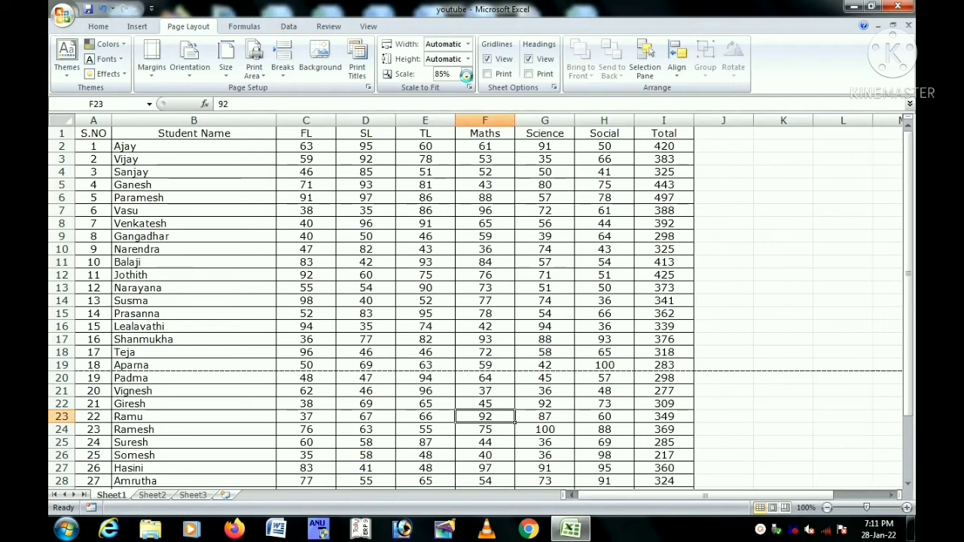
{"action": "left_click", "coordinate": [467, 71]}
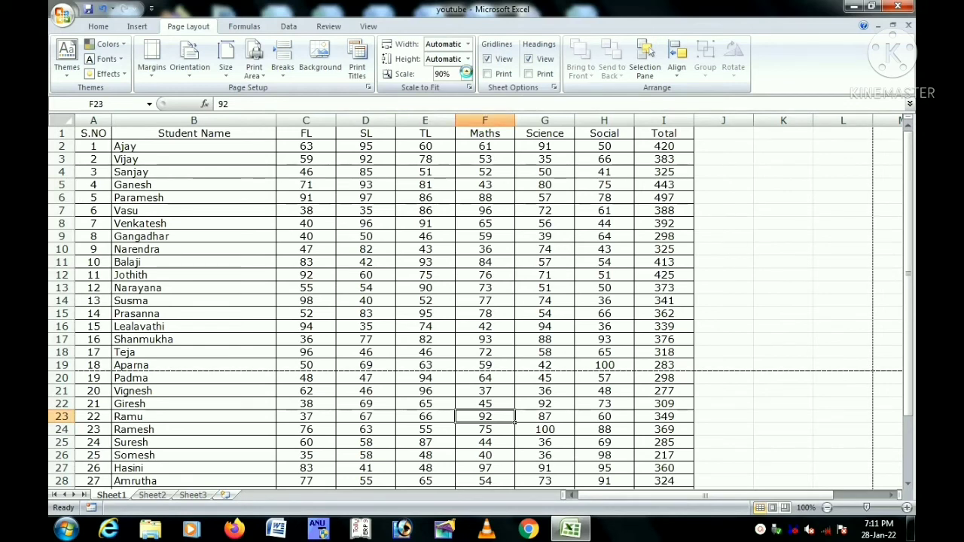
{"action": "left_click", "coordinate": [466, 70]}
{"action": "left_click", "coordinate": [467, 70]}
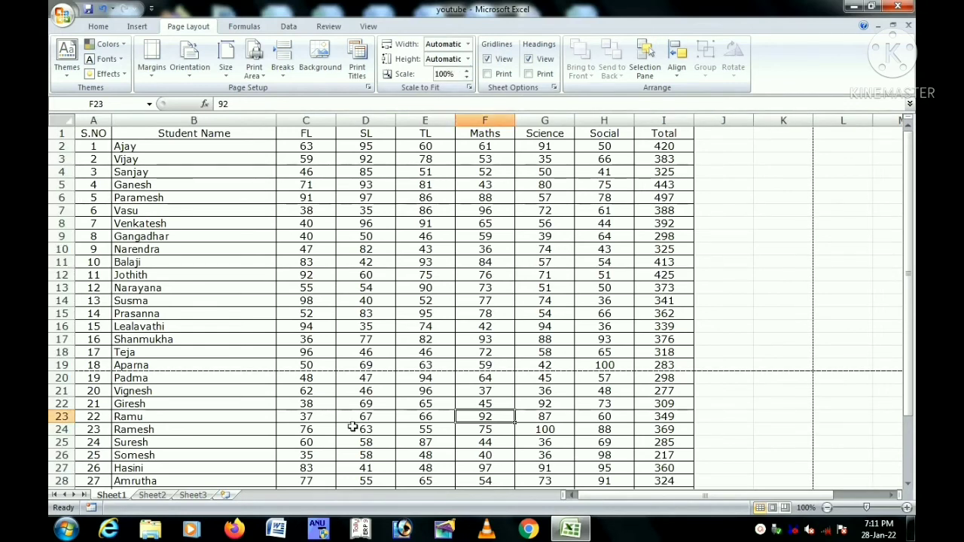
Hide and show again the sheet's gridlines, and do the same with its row and column headings
{"action": "left_click", "coordinate": [487, 59]}
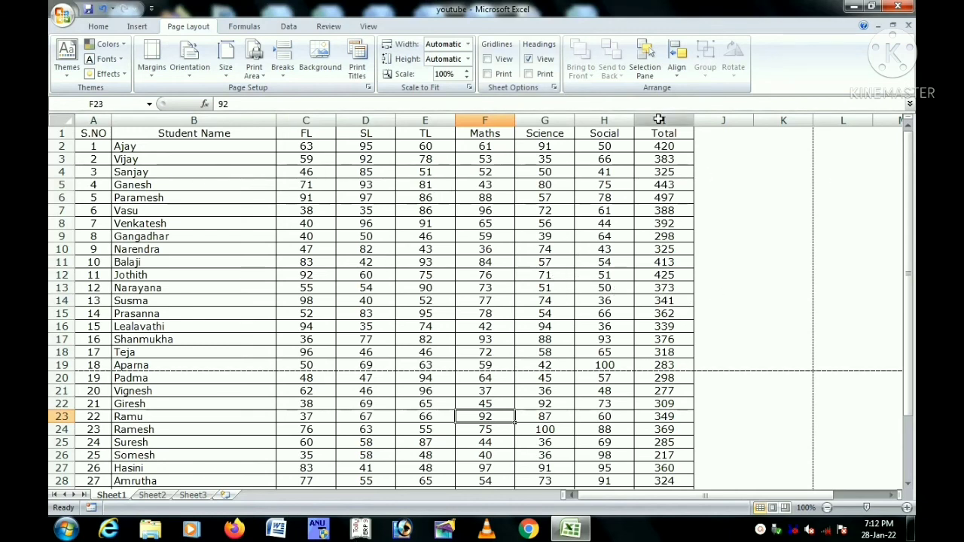
{"action": "left_click", "coordinate": [487, 60]}
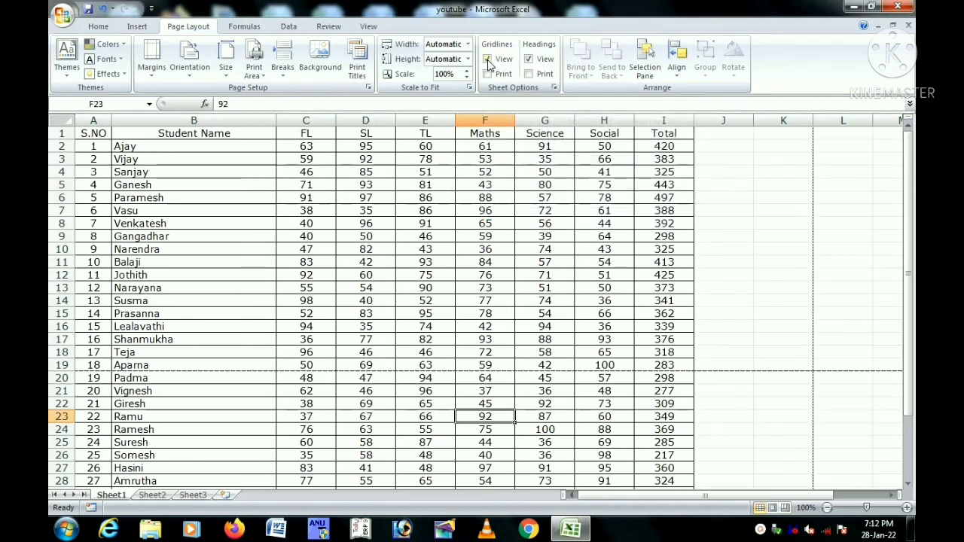
{"action": "left_click", "coordinate": [529, 59]}
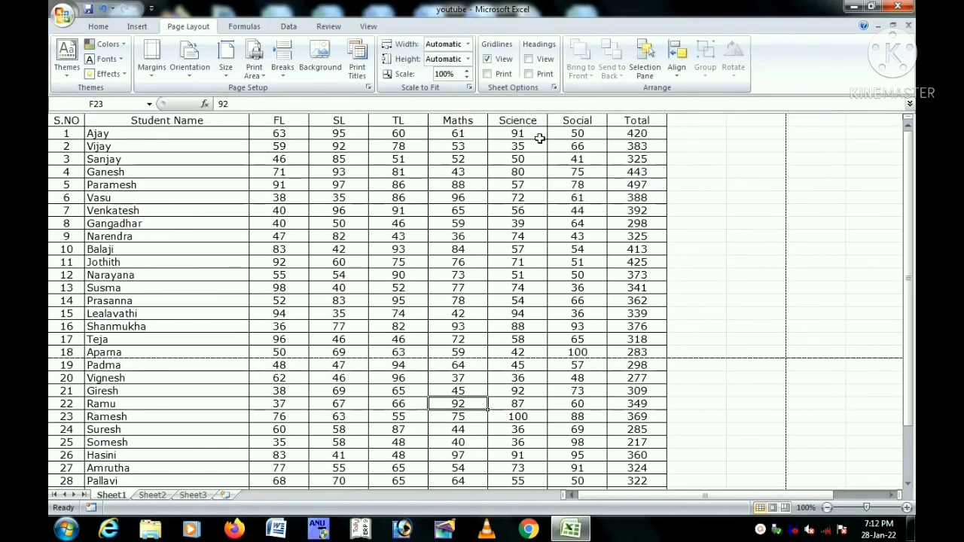
{"action": "left_click", "coordinate": [530, 60]}
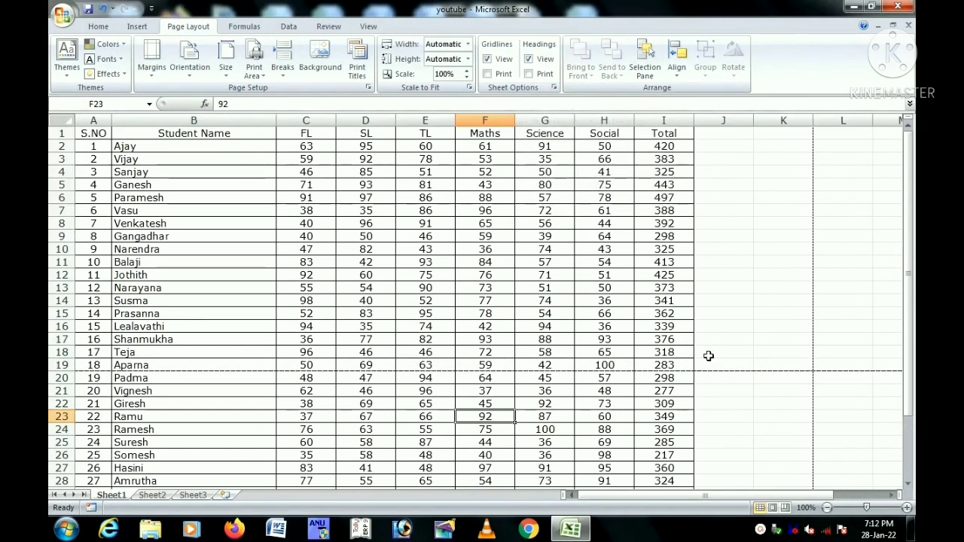
{"action": "scroll", "coordinate": [709, 320], "scroll_direction": "down", "scroll_amount": 3}
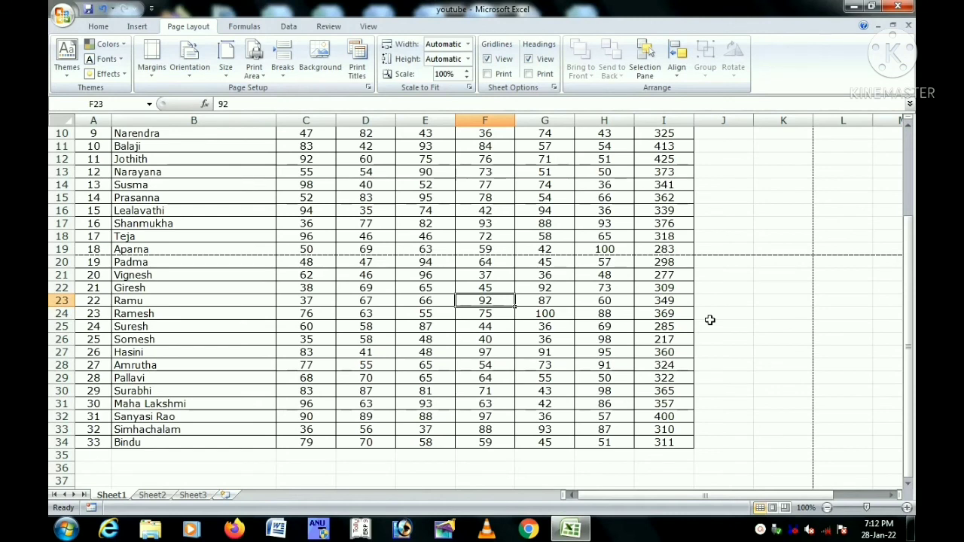
{"action": "scroll", "coordinate": [709, 320], "scroll_direction": "up", "scroll_amount": 3}
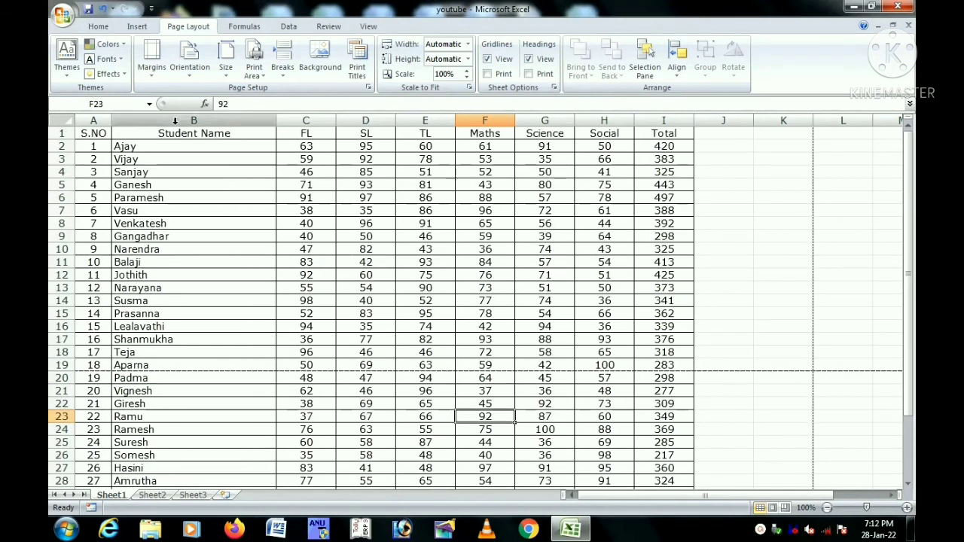